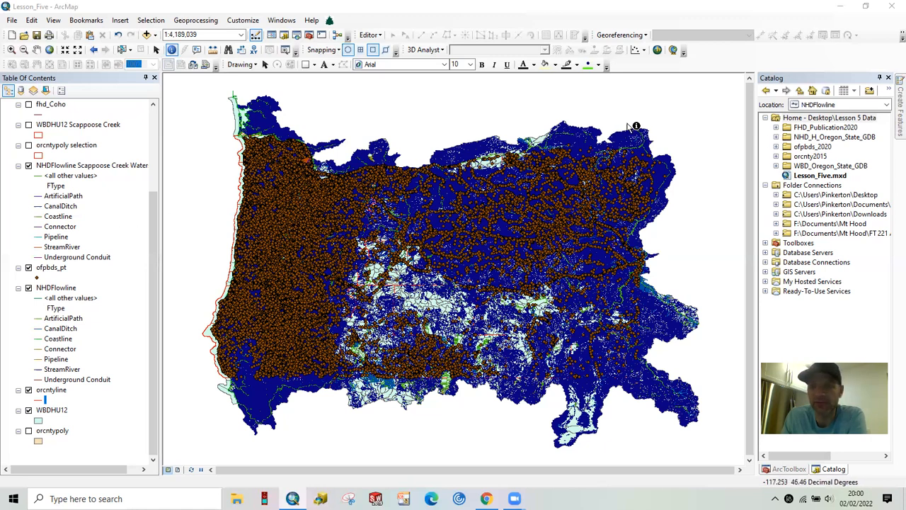
- Examine the feature classes in the FHD_Publication2020 and NHD_H_Oregon_State_GDB geodatabases of the Lesson 5 Data folder
{"action": "left_click", "coordinate": [776, 128]}
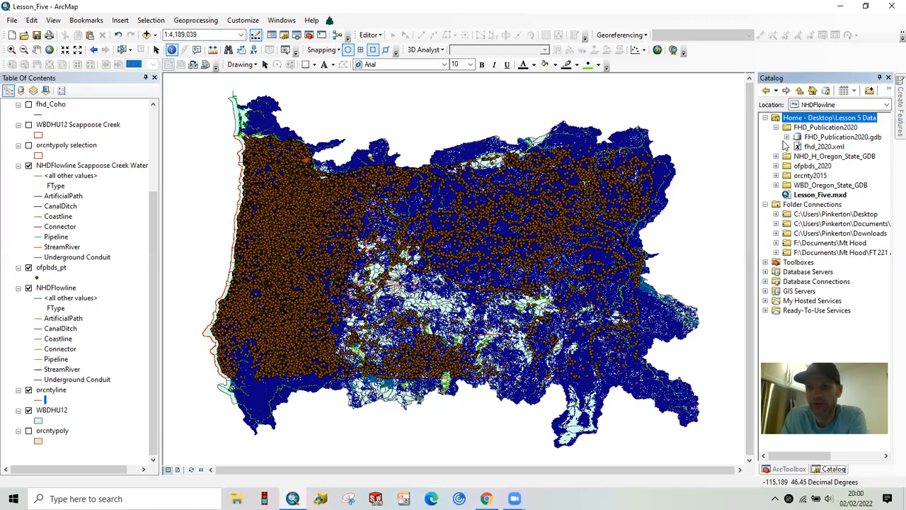
{"action": "left_click", "coordinate": [786, 137]}
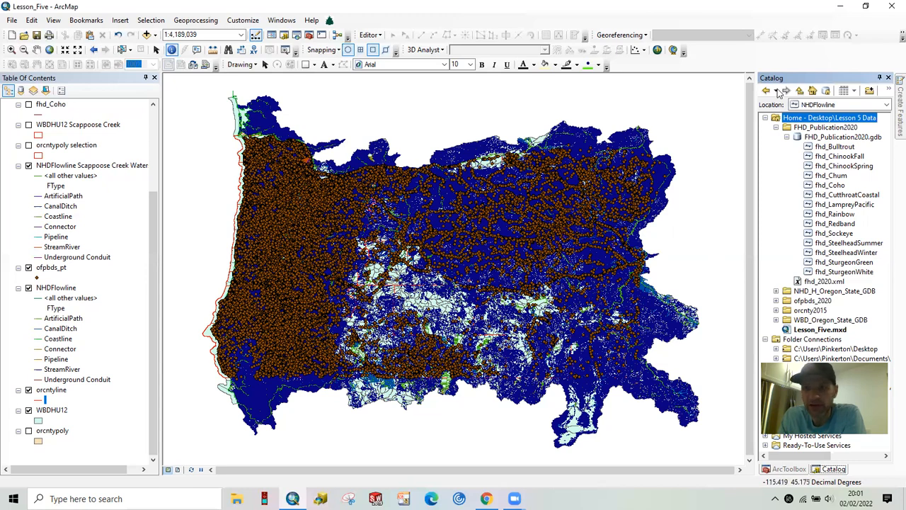
{"action": "left_click", "coordinate": [776, 127]}
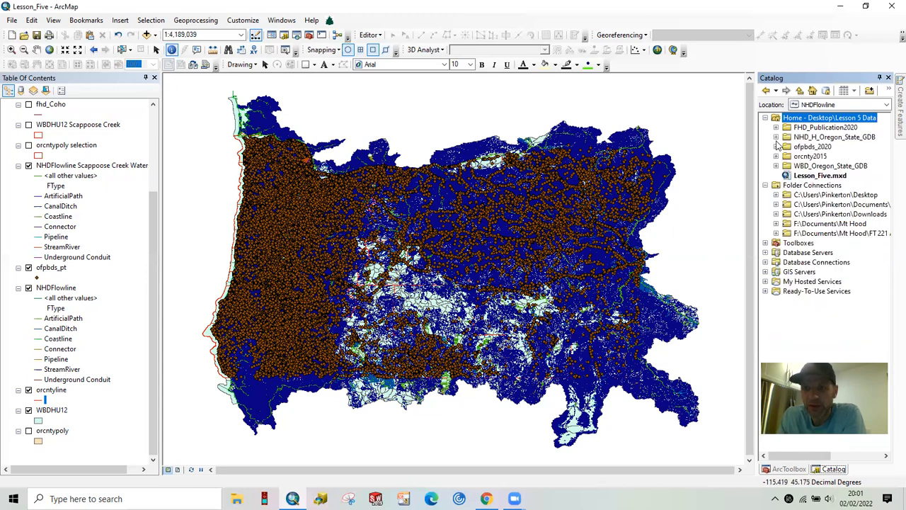
{"action": "left_click", "coordinate": [776, 137]}
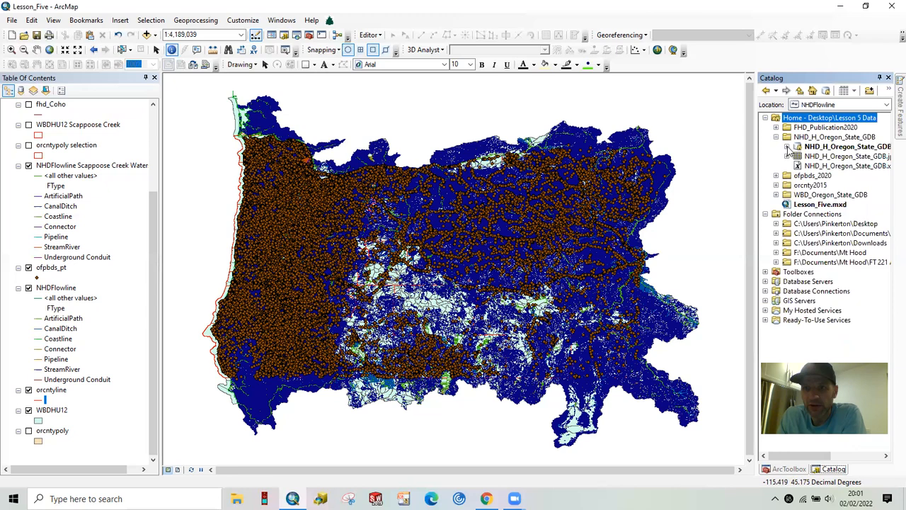
{"action": "left_click", "coordinate": [787, 147]}
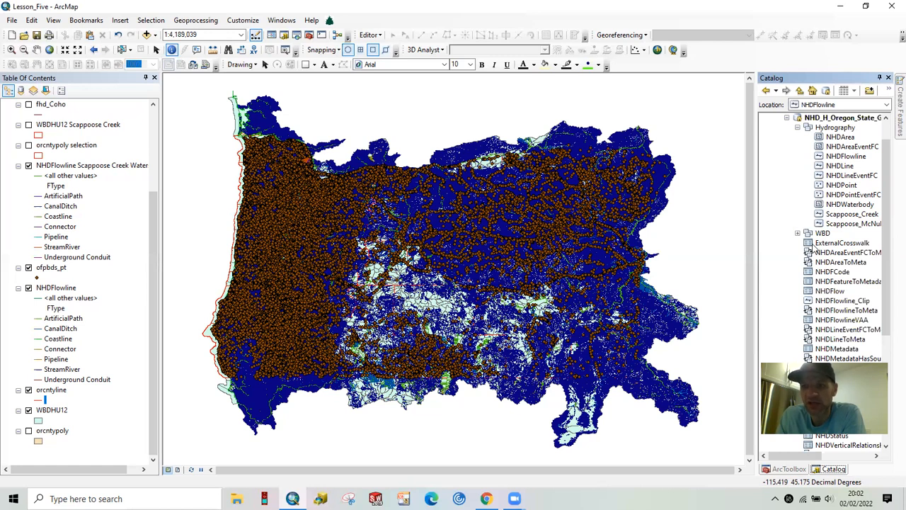
{"action": "left_click", "coordinate": [787, 117]}
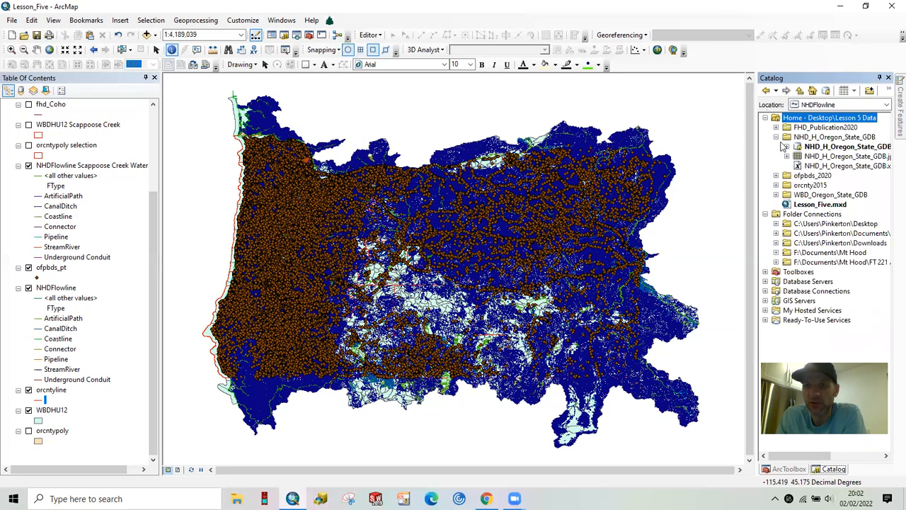
{"action": "left_click", "coordinate": [776, 137]}
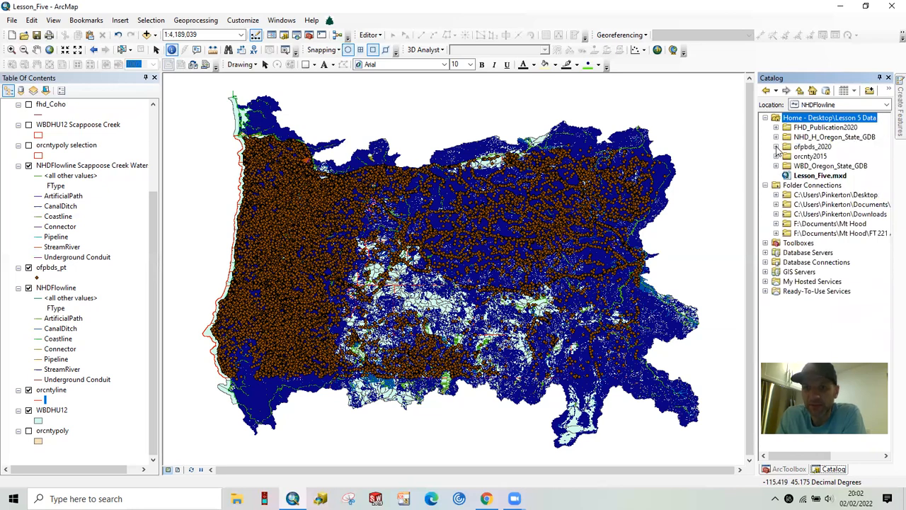
- Examine the contents of the ofpbds2020 geodatabase and the orcnty2015 shapefile folder in Lesson 5 Data
{"action": "left_click", "coordinate": [776, 147]}
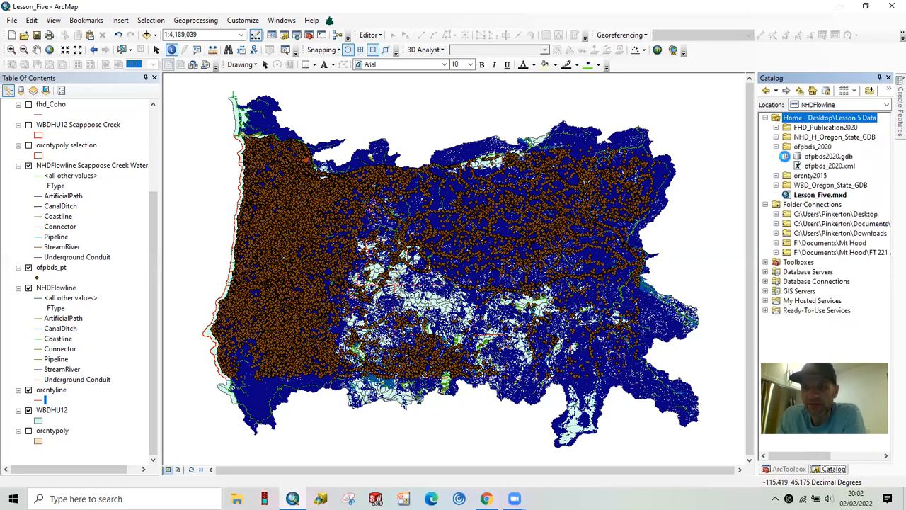
{"action": "left_click", "coordinate": [787, 156]}
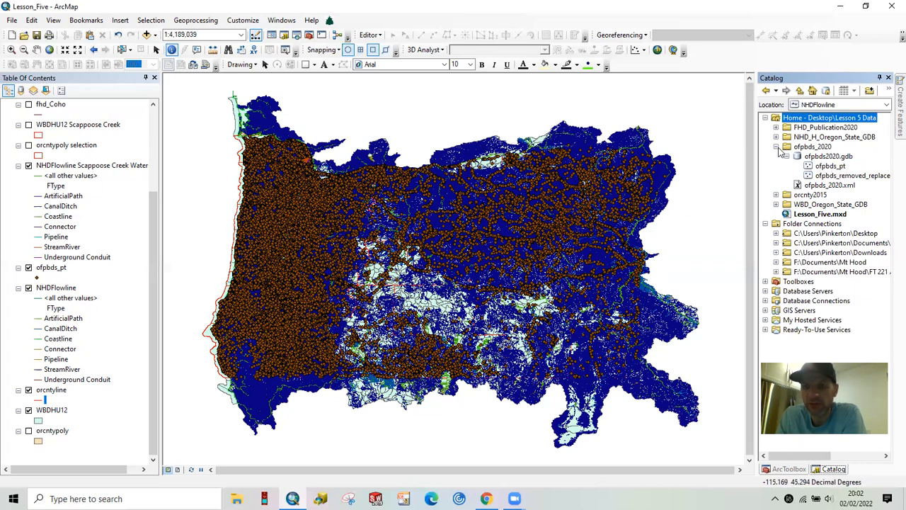
{"action": "left_click", "coordinate": [776, 147]}
{"action": "left_click", "coordinate": [776, 157]}
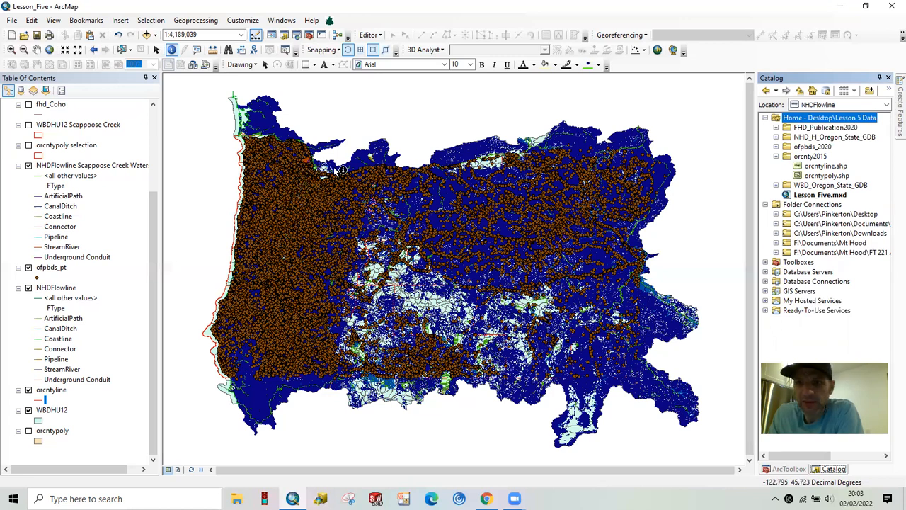
{"action": "left_click", "coordinate": [776, 157]}
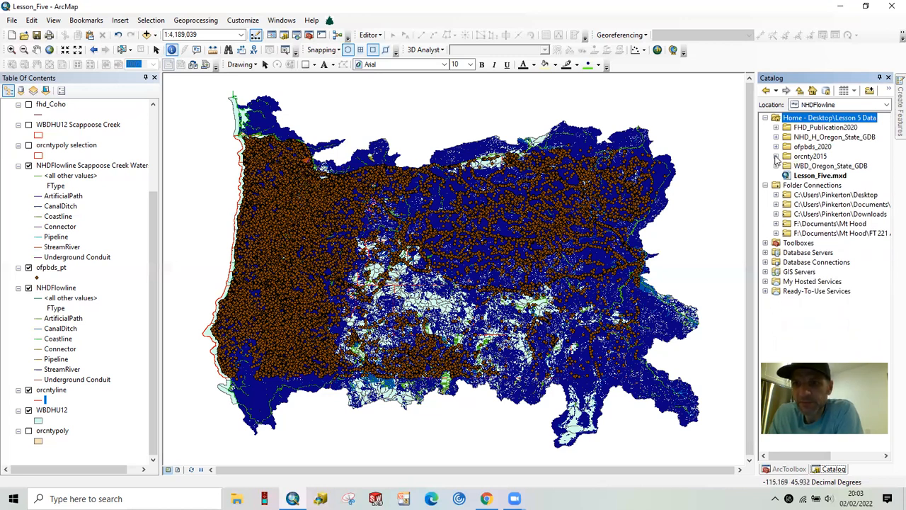
- Examine the WBD feature dataset inside the WBD_Oregon_State_GDB folder, then collapse the folder
{"action": "left_click", "coordinate": [776, 165]}
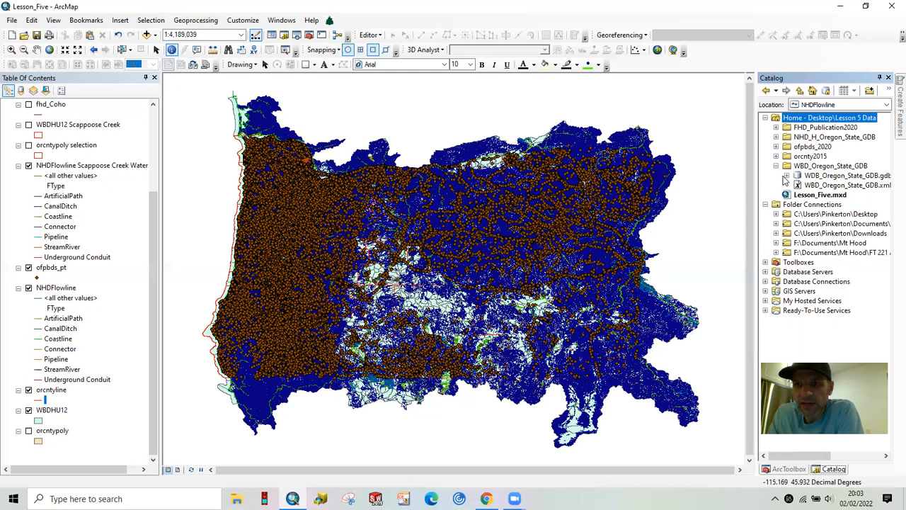
{"action": "left_click", "coordinate": [787, 176]}
{"action": "left_click", "coordinate": [798, 185]}
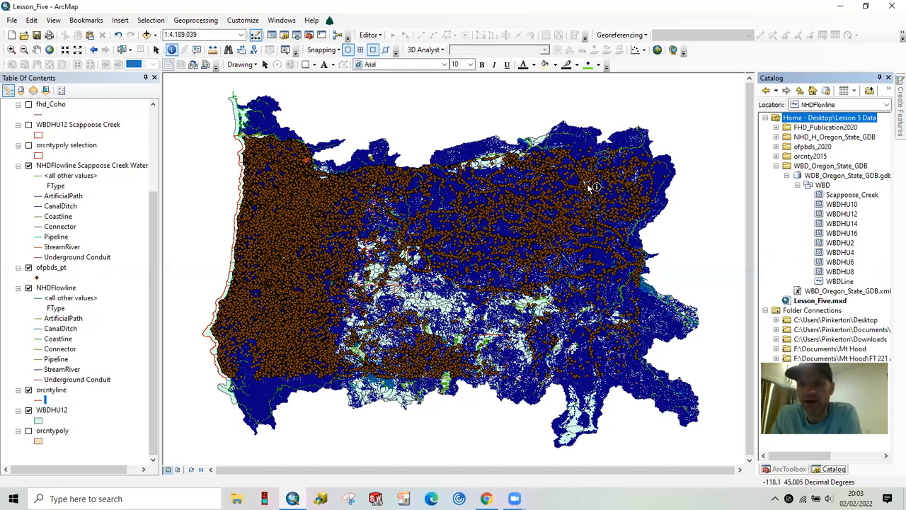
{"action": "left_click", "coordinate": [776, 165]}
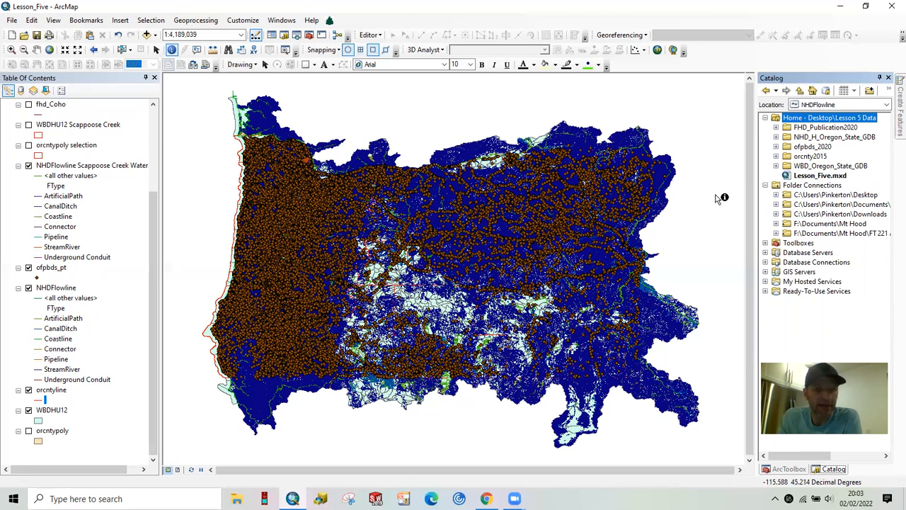
{"action": "left_click", "coordinate": [11, 20]}
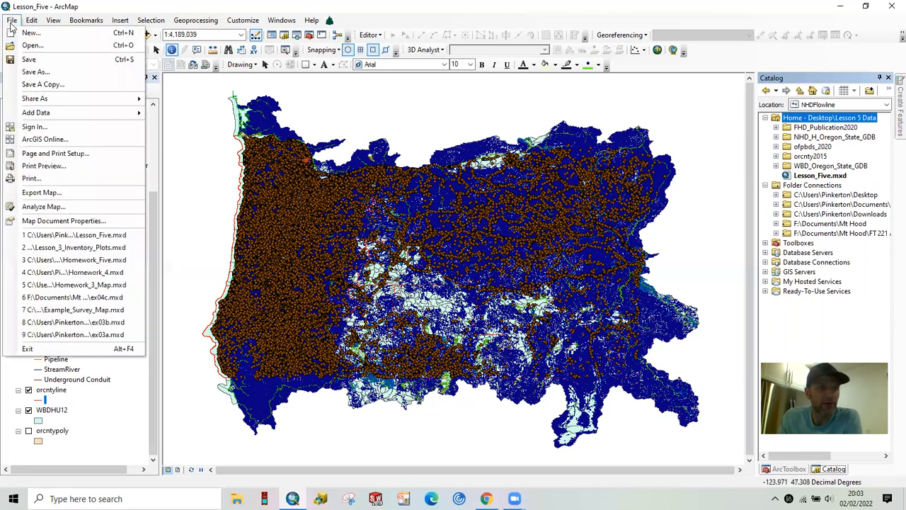
{"action": "left_click", "coordinate": [23, 62]}
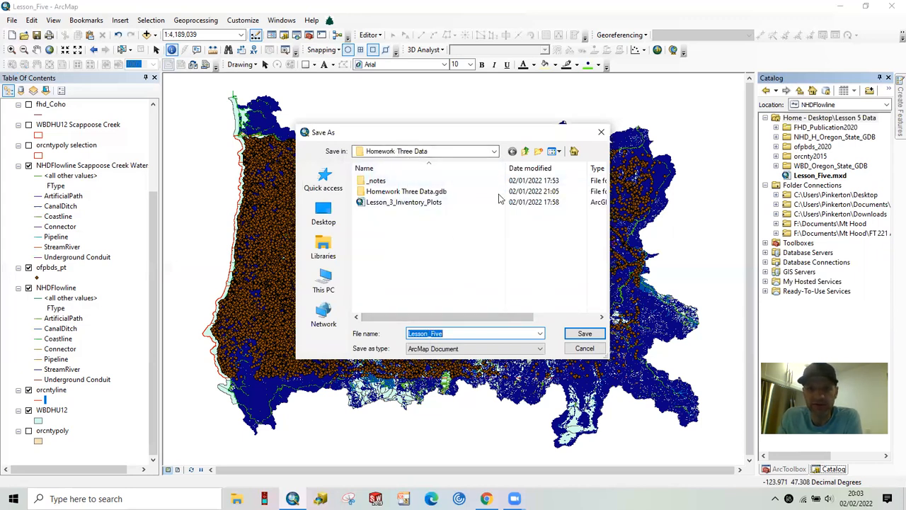
{"action": "left_click", "coordinate": [482, 151]}
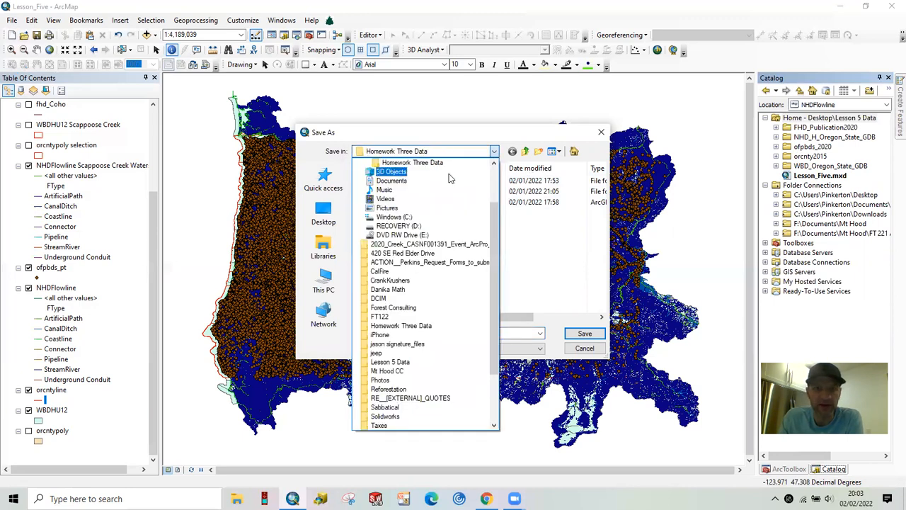
{"action": "scroll", "coordinate": [449, 179], "scroll_direction": "up", "scroll_amount": 2}
{"action": "left_click", "coordinate": [398, 207]}
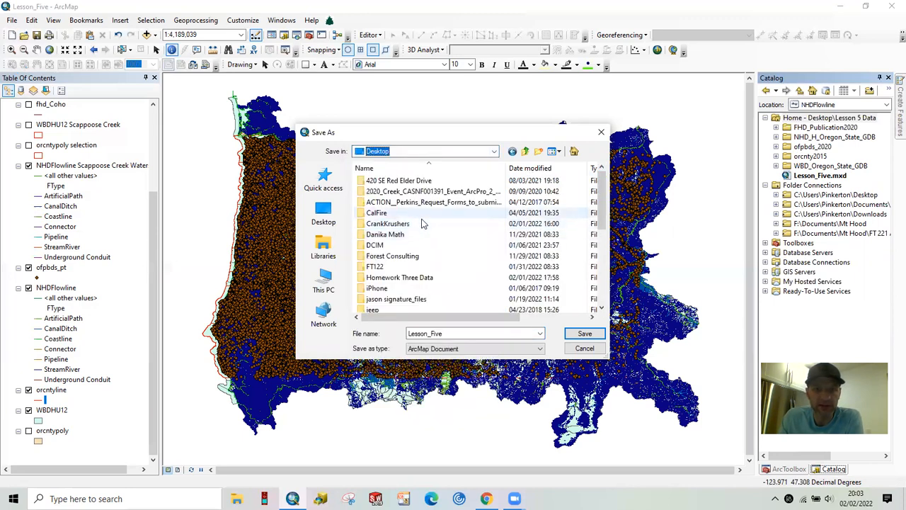
{"action": "scroll", "coordinate": [413, 256], "scroll_direction": "down", "scroll_amount": 1}
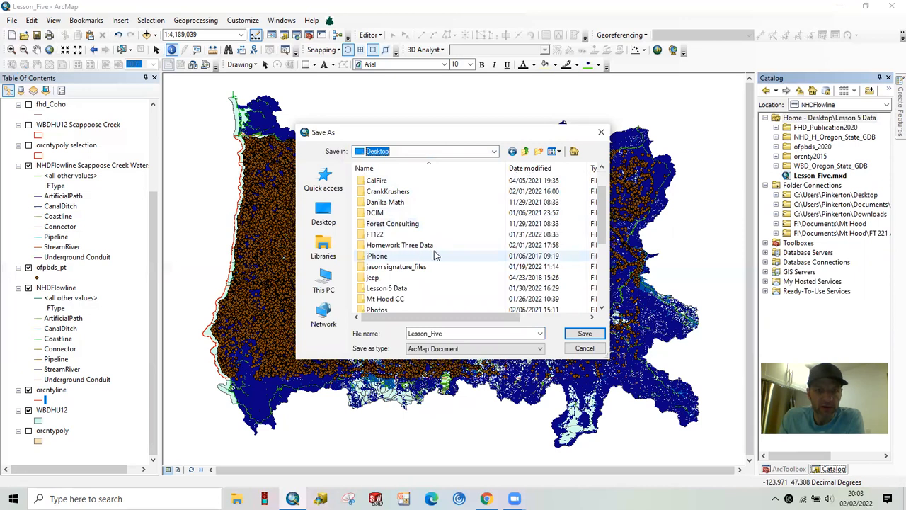
{"action": "scroll", "coordinate": [435, 256], "scroll_direction": "down", "scroll_amount": 1}
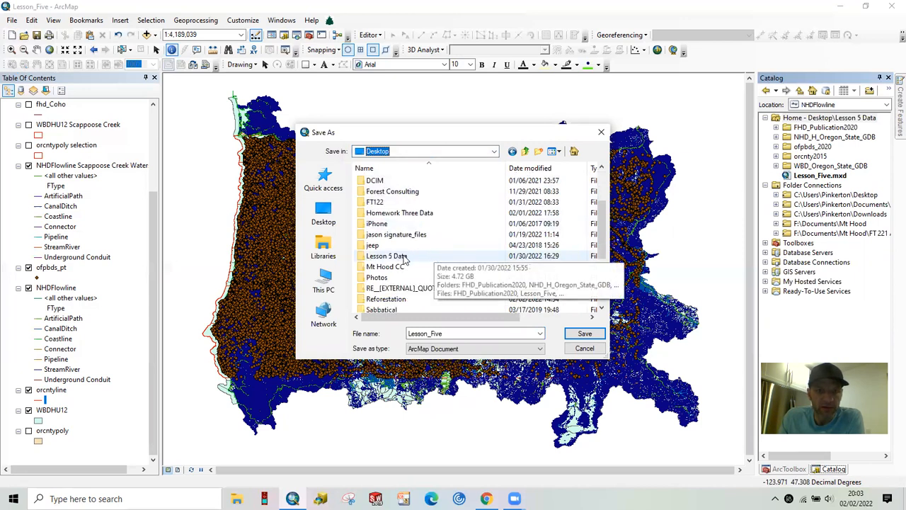
{"action": "double_click", "coordinate": [425, 256]}
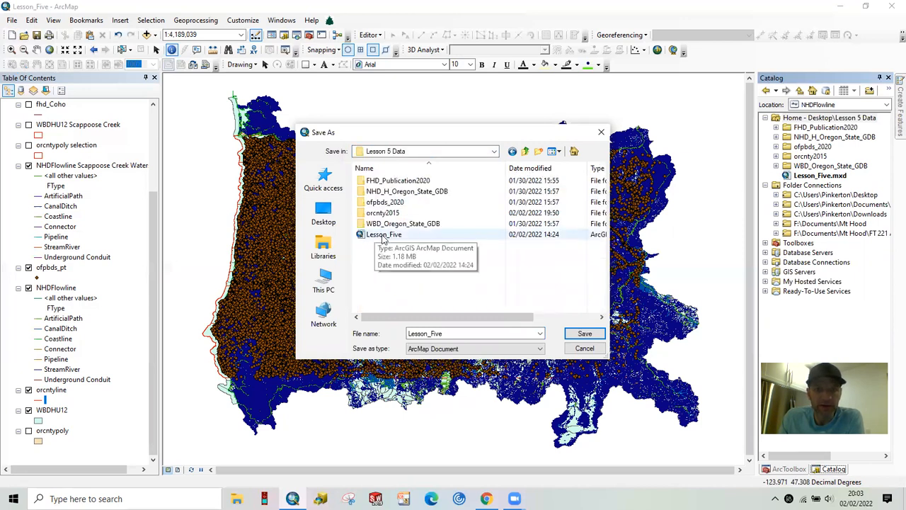
{"action": "left_click", "coordinate": [584, 349]}
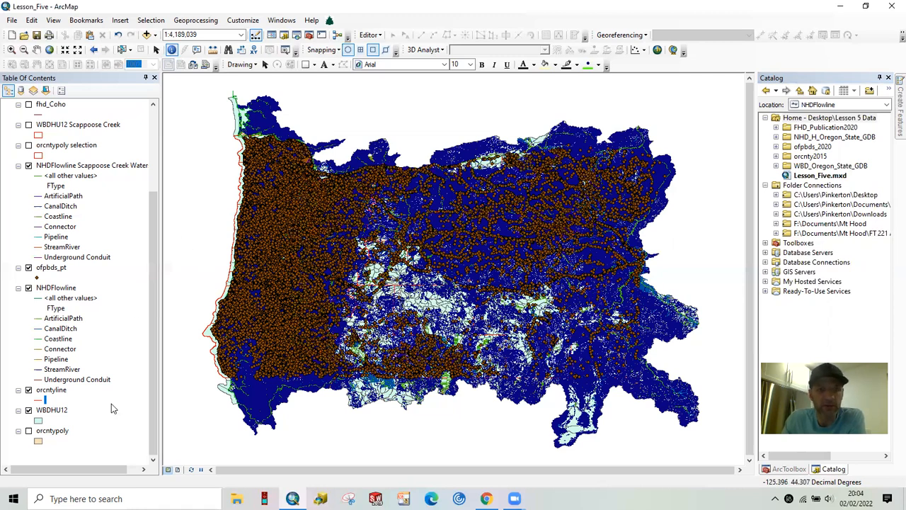
- Review the HUC12 and Name fields in the WBDHU12 layer's attribute table, then close the table
{"action": "right_click", "coordinate": [51, 412]}
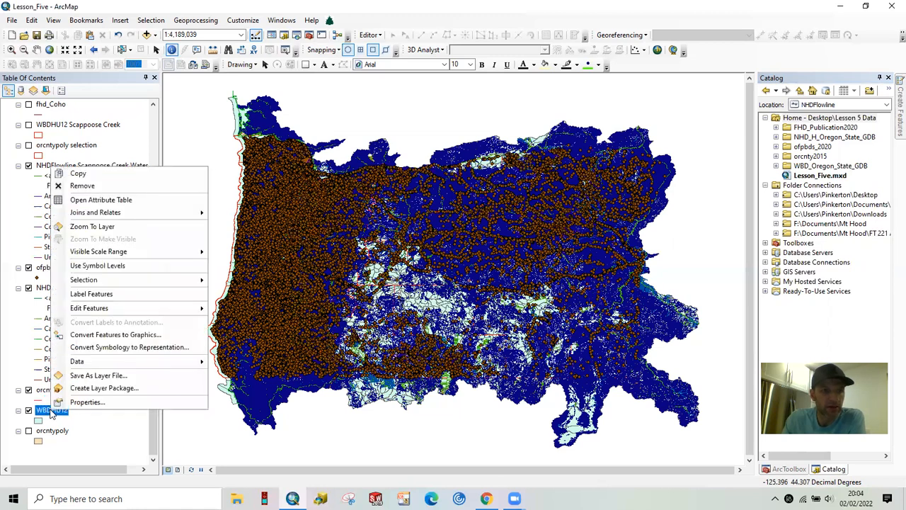
{"action": "left_click", "coordinate": [101, 200]}
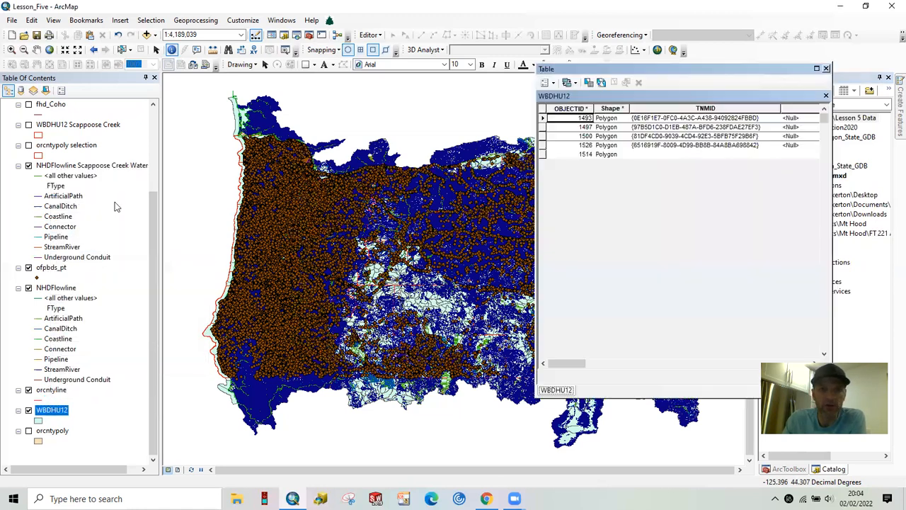
{"action": "left_click_drag", "start_coordinate": [674, 70], "coordinate": [422, 63]}
{"action": "left_click_drag", "start_coordinate": [315, 358], "coordinate": [449, 367]}
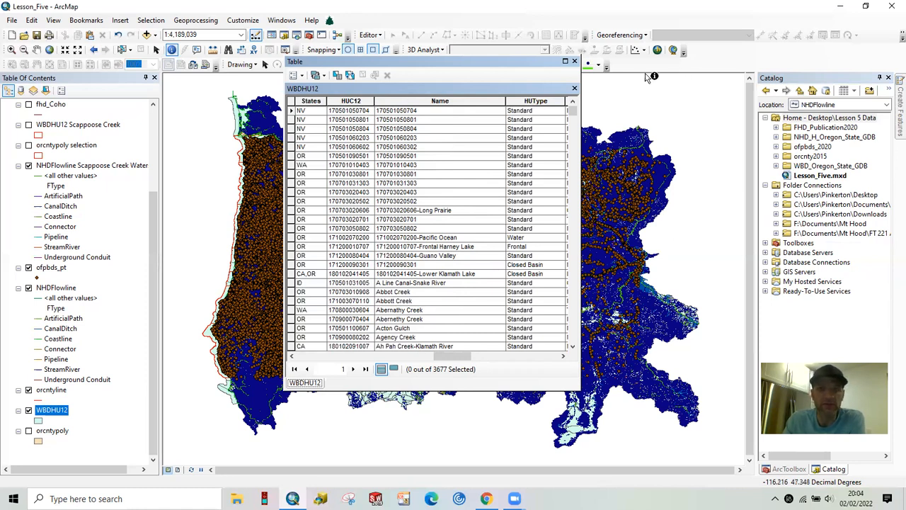
{"action": "left_click", "coordinate": [575, 62]}
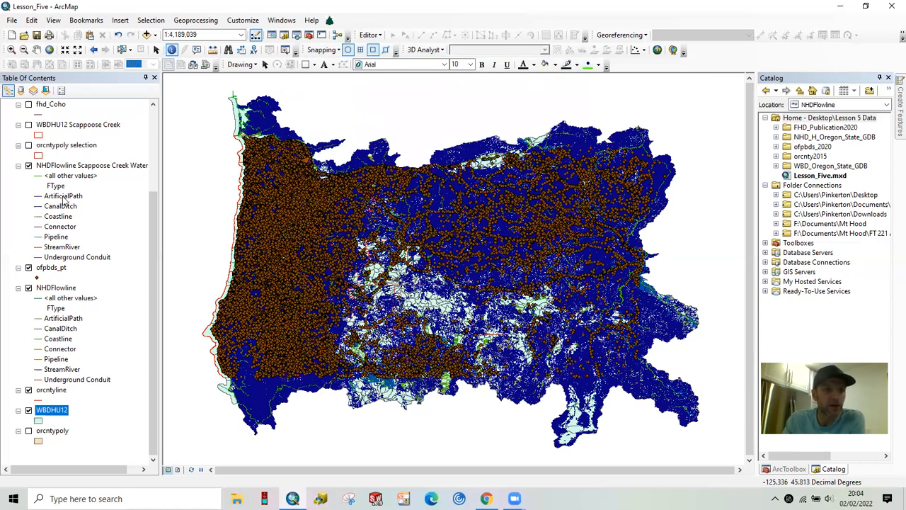
- Hide the NHDFlowline, NHDFlowline Scappoose Creek, ofpbds_pt, orcntyline and WBDHU12 layers
{"action": "left_click", "coordinate": [28, 288]}
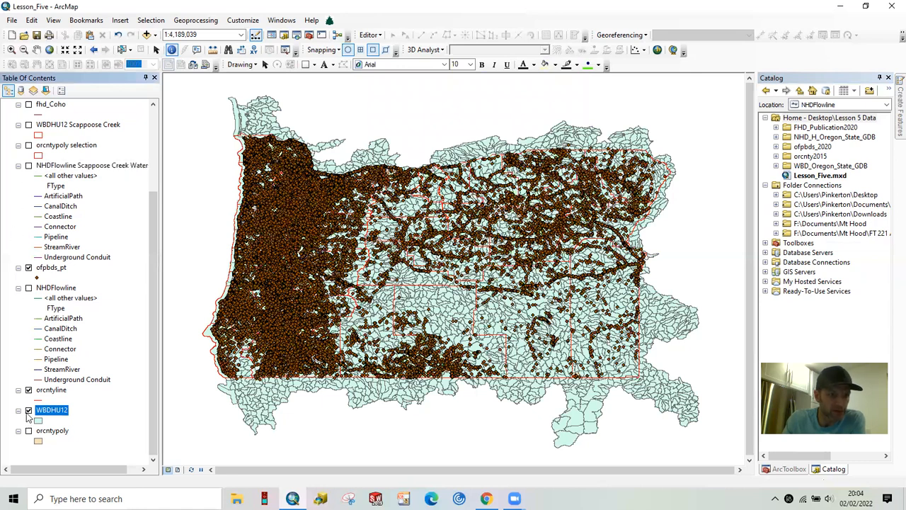
{"action": "left_click", "coordinate": [28, 268]}
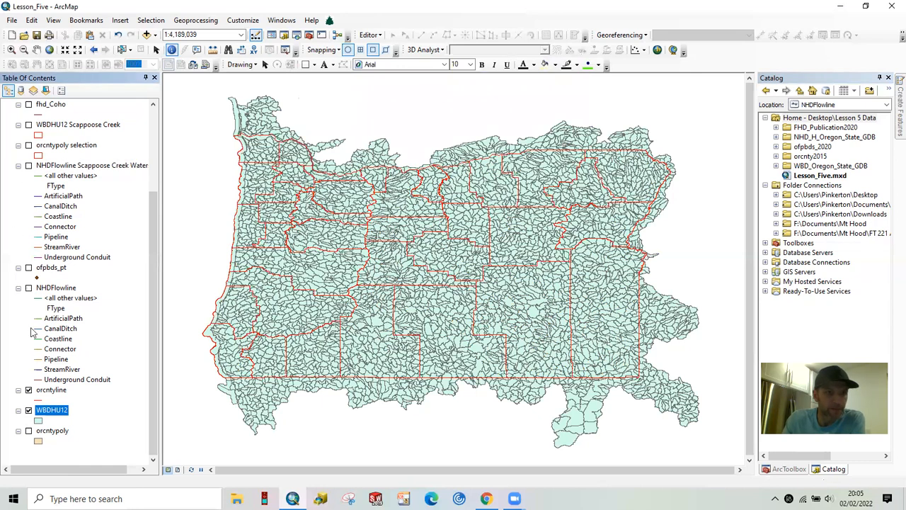
{"action": "left_click", "coordinate": [29, 390]}
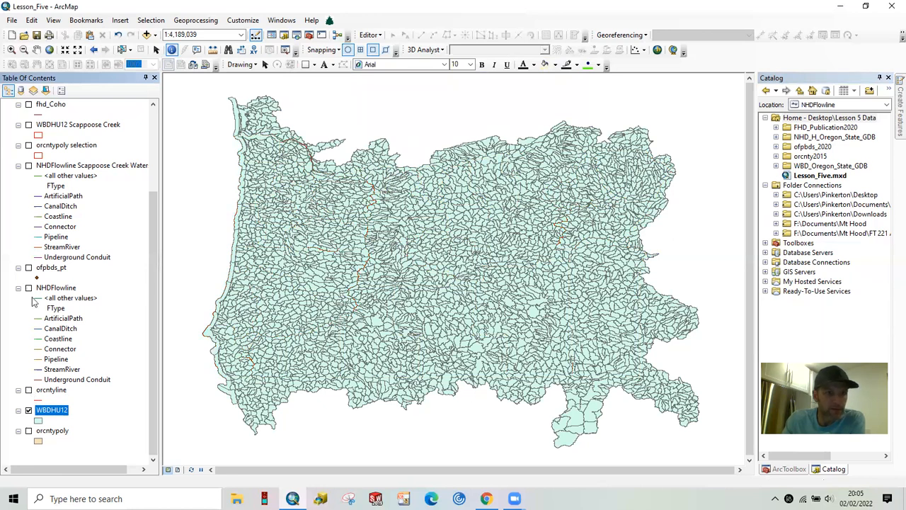
{"action": "left_click", "coordinate": [28, 410]}
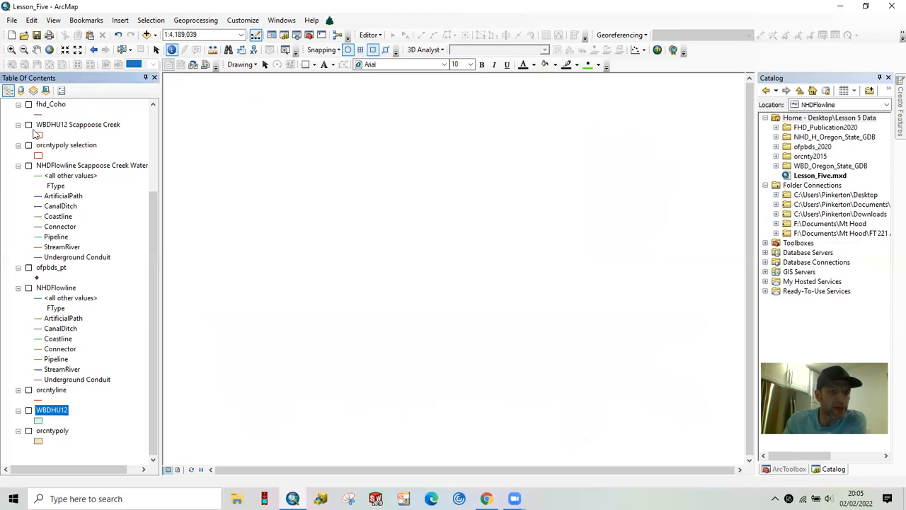
- Show the WBDHU12 Scappoose Creek layer on its own, with the watershed outline enlarged on the map
{"action": "left_click", "coordinate": [28, 126]}
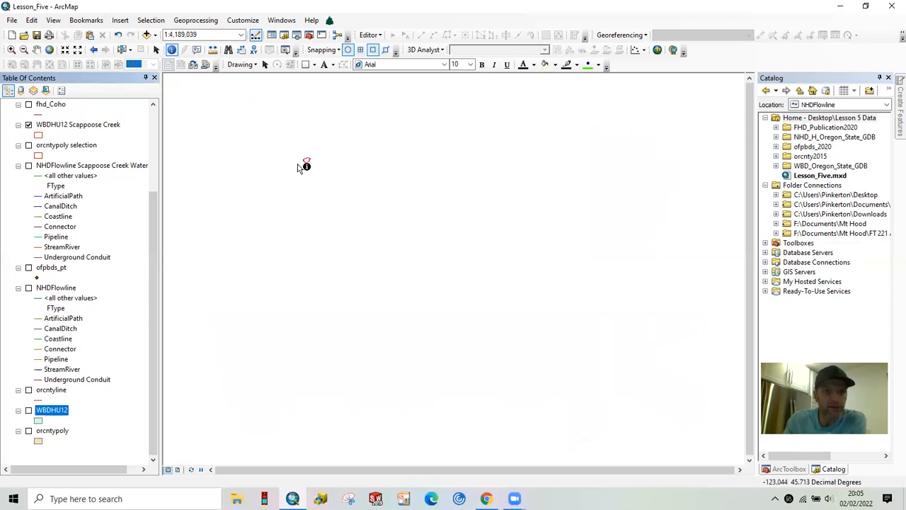
{"action": "left_click", "coordinate": [11, 50]}
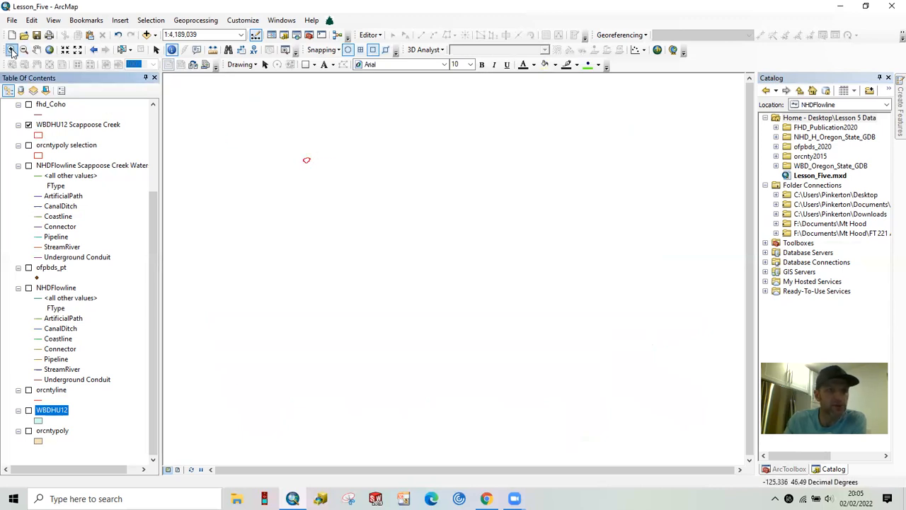
{"action": "left_click_drag", "start_coordinate": [296, 150], "coordinate": [319, 169]}
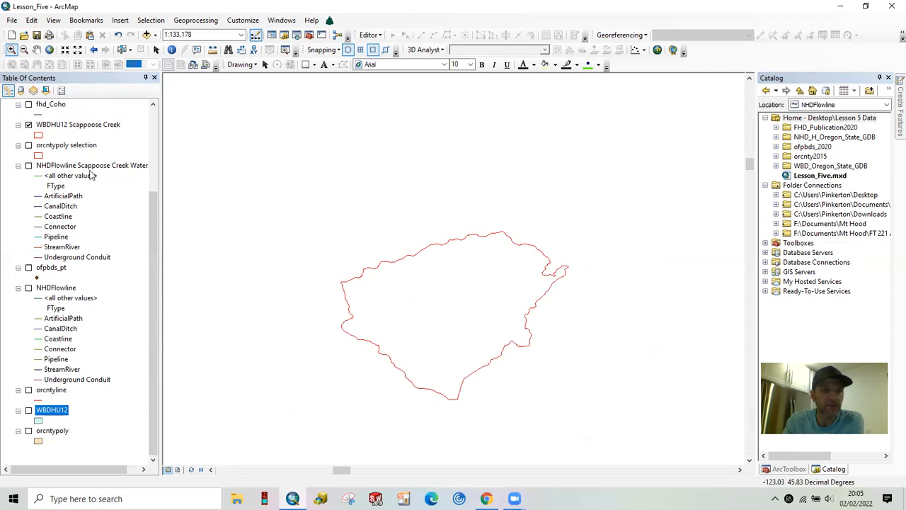
- Make the WBDHU12 Scappoose Creek layer selectable and select its watershed polygon on the map
{"action": "left_click", "coordinate": [121, 50]}
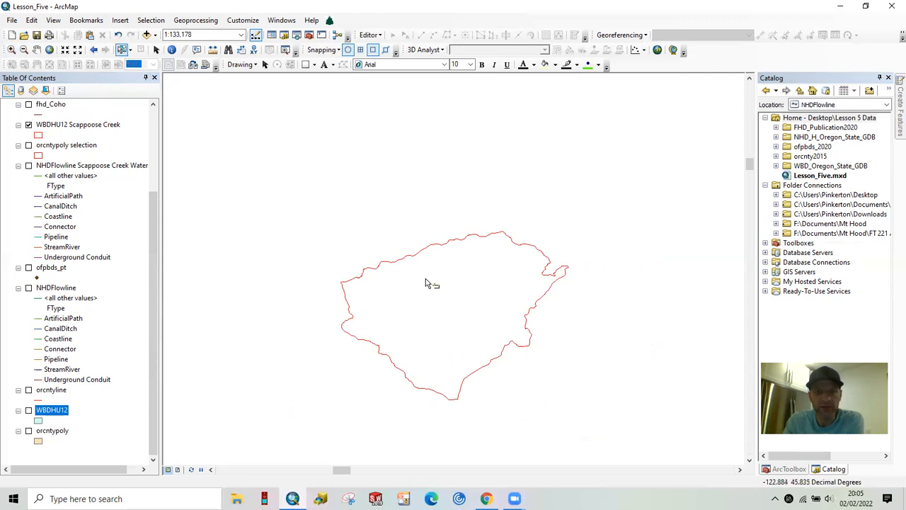
{"action": "left_click_drag", "start_coordinate": [425, 274], "coordinate": [453, 306]}
{"action": "left_click", "coordinate": [46, 91]}
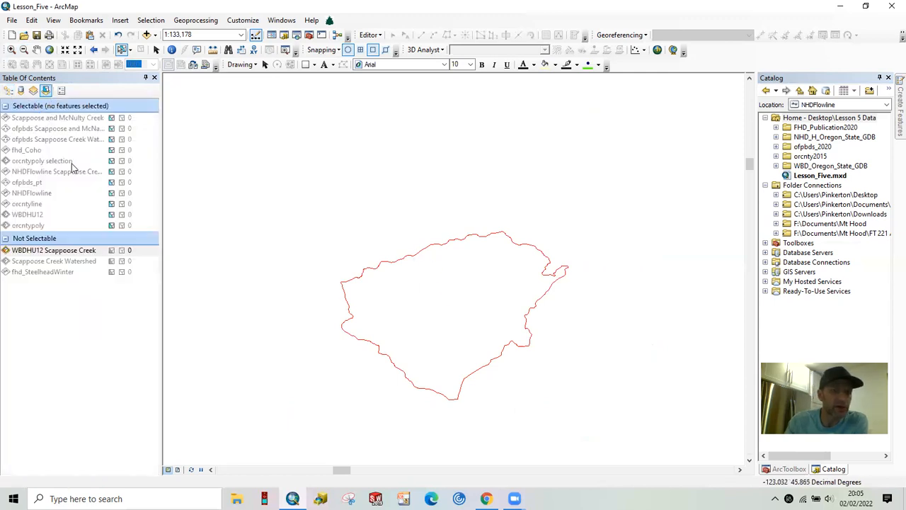
{"action": "left_click", "coordinate": [111, 252]}
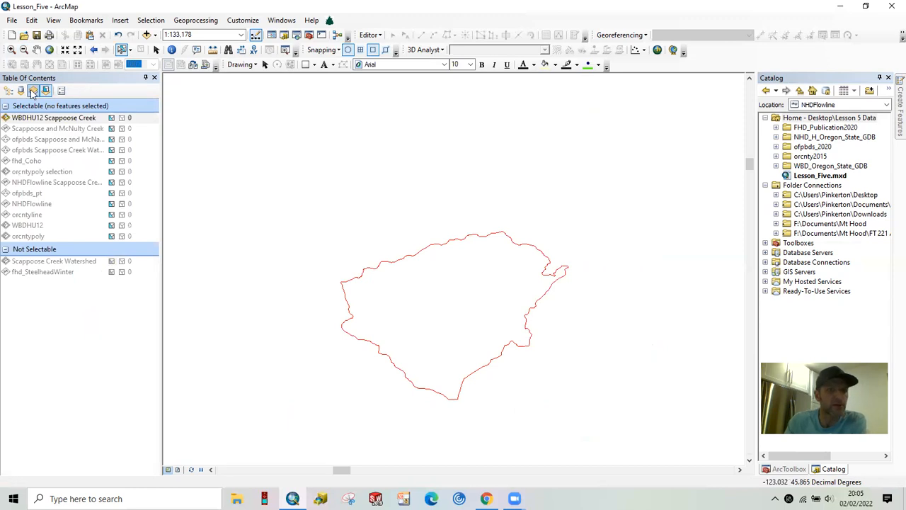
{"action": "left_click", "coordinate": [8, 91]}
{"action": "left_click_drag", "start_coordinate": [419, 258], "coordinate": [435, 283]}
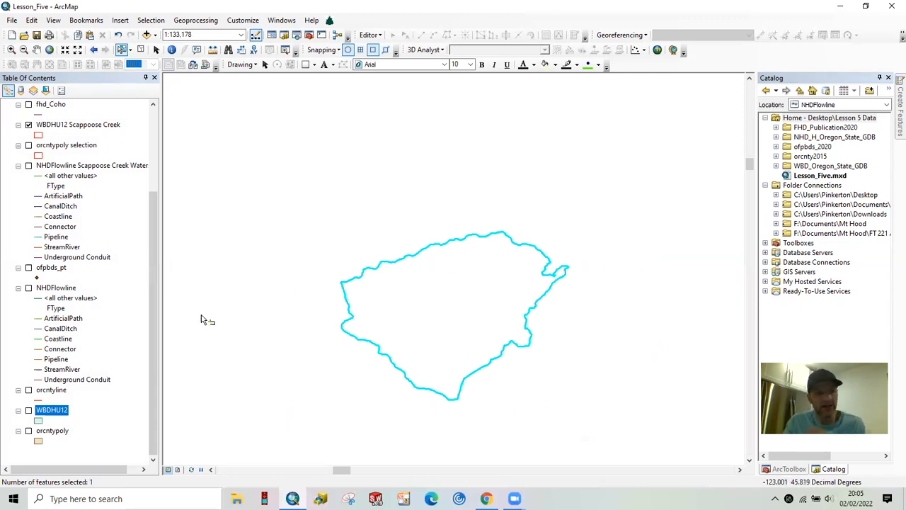
- Compare the selected watershed with the surrounding WBDHU12 boundaries, then hide the WBDHU12 layer again
{"action": "left_click", "coordinate": [28, 411]}
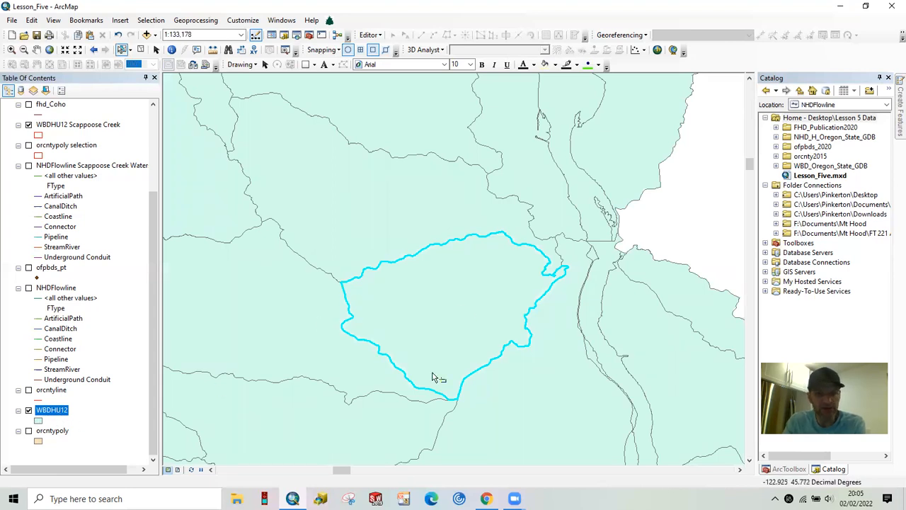
{"action": "right_click", "coordinate": [54, 415]}
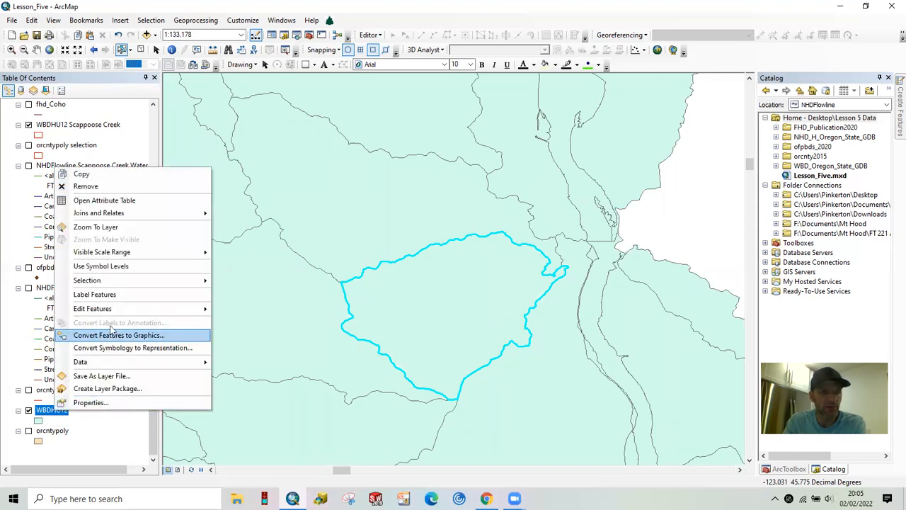
{"action": "mouse_move", "coordinate": [122, 283]}
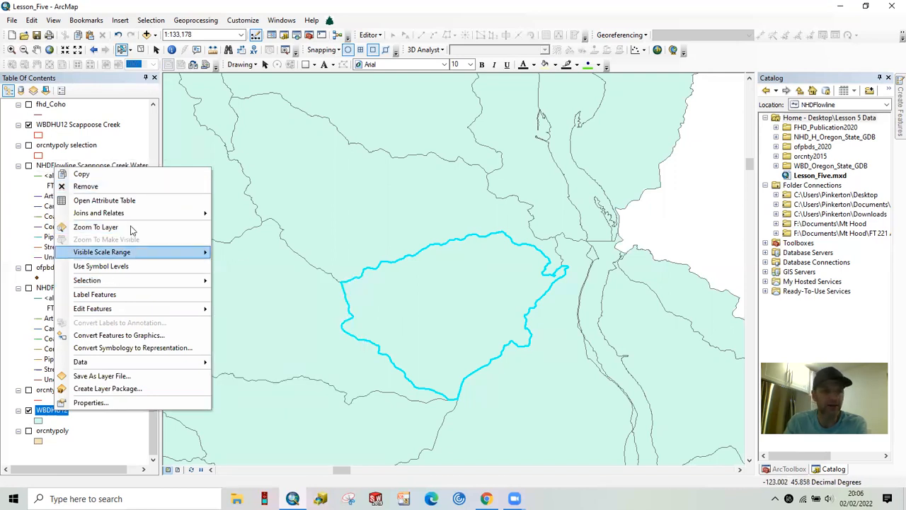
{"action": "left_click", "coordinate": [152, 139]}
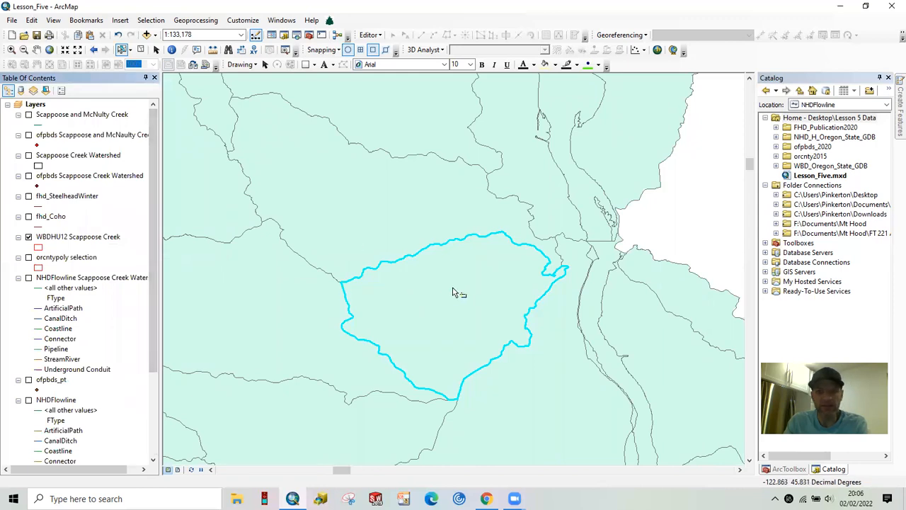
{"action": "scroll", "coordinate": [30, 403], "scroll_direction": "down", "scroll_amount": 3}
{"action": "left_click", "coordinate": [29, 430]}
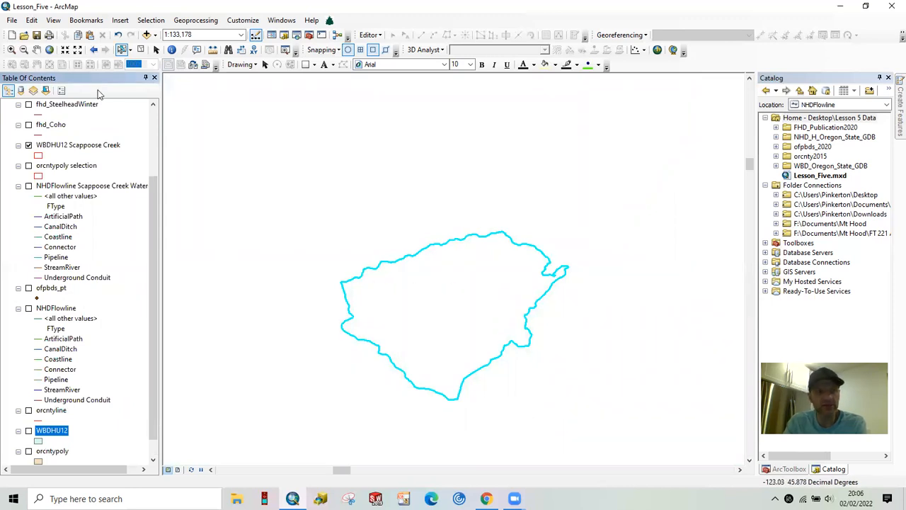
- Expand the WBD_Oregon_State_GDB folder to check the Scappoose_Creek feature class, then clear the watershed selection
{"action": "scroll", "coordinate": [83, 126], "scroll_direction": "up", "scroll_amount": 2}
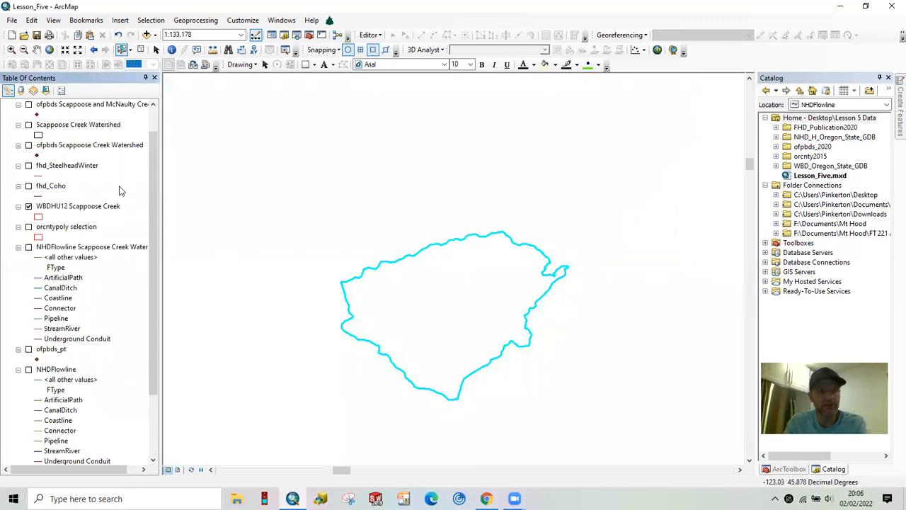
{"action": "scroll", "coordinate": [109, 262], "scroll_direction": "down", "scroll_amount": 4}
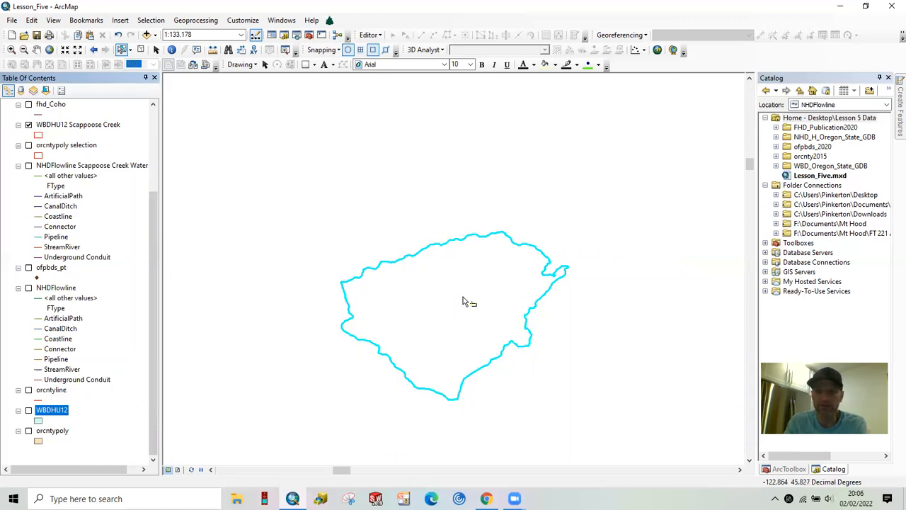
{"action": "left_click", "coordinate": [776, 166]}
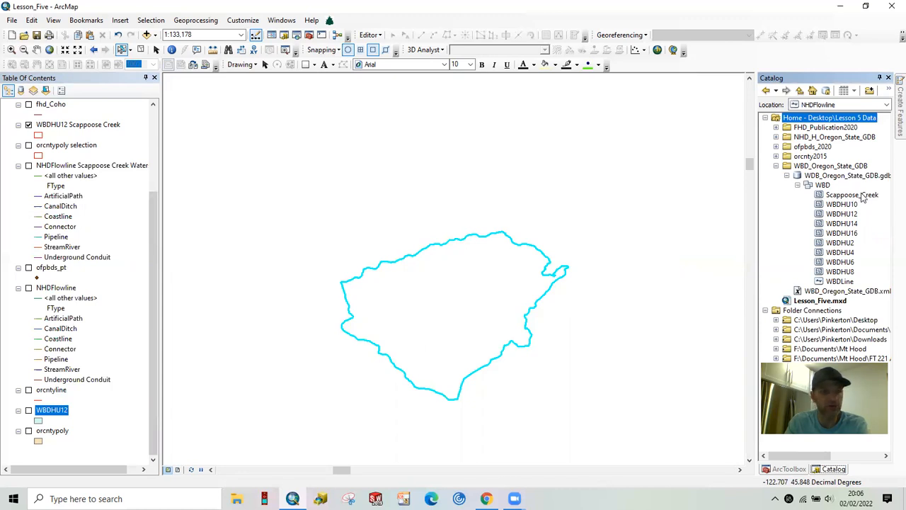
{"action": "left_click_drag", "start_coordinate": [862, 198], "coordinate": [440, 299]}
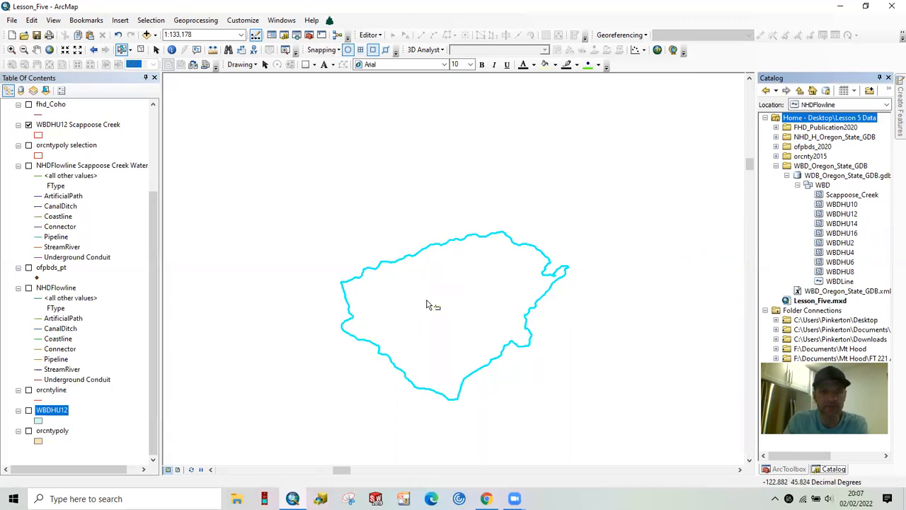
{"action": "left_click", "coordinate": [139, 49]}
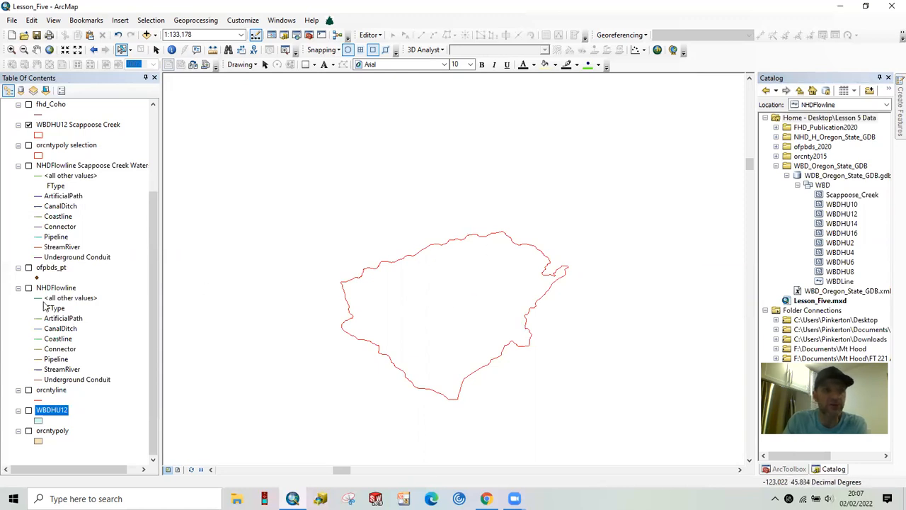
- Show the ofpbds_pt layer and set up a Clip with ofpbds_pt as input features and Scappoose Creek Watershed as clip features
{"action": "left_click", "coordinate": [28, 268]}
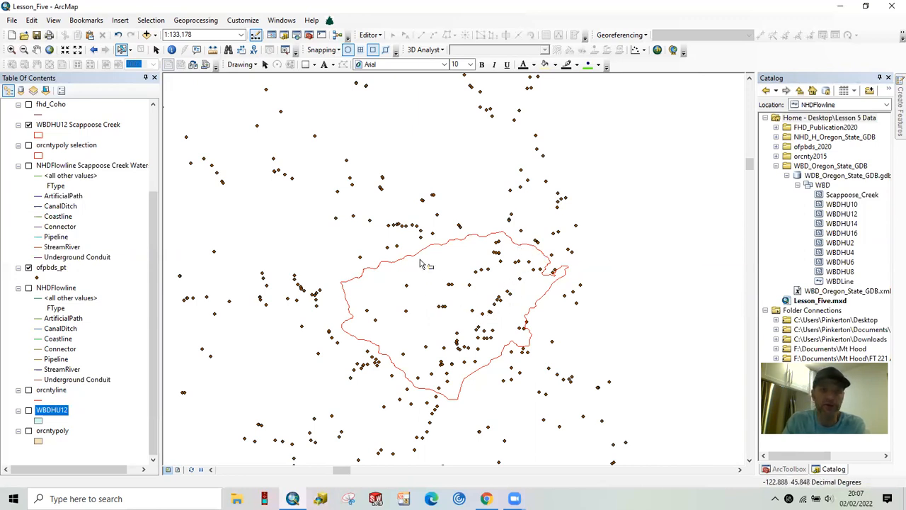
{"action": "left_click", "coordinate": [206, 21]}
{"action": "left_click", "coordinate": [200, 45]}
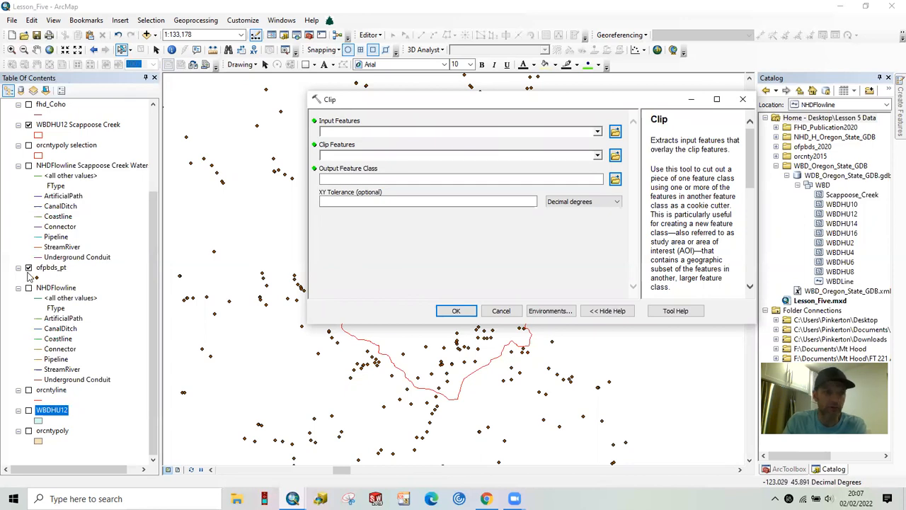
{"action": "left_click", "coordinate": [598, 132]}
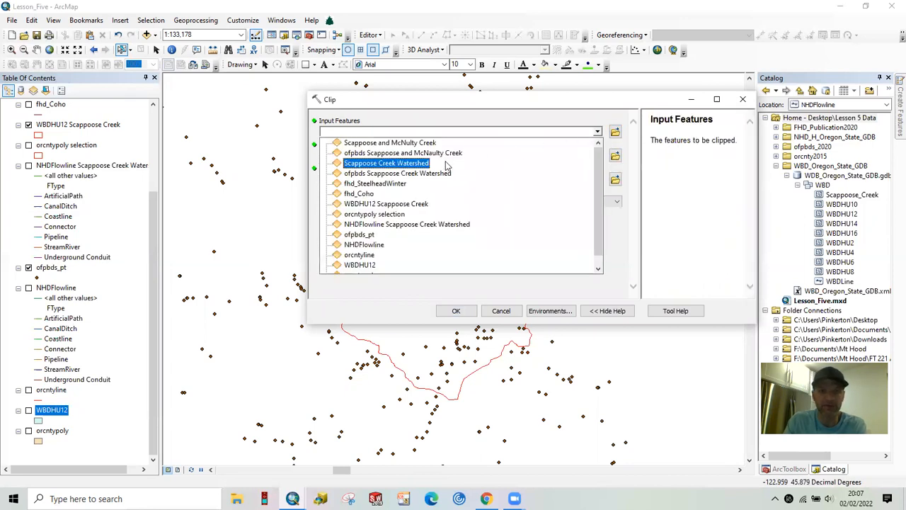
{"action": "left_click", "coordinate": [373, 239]}
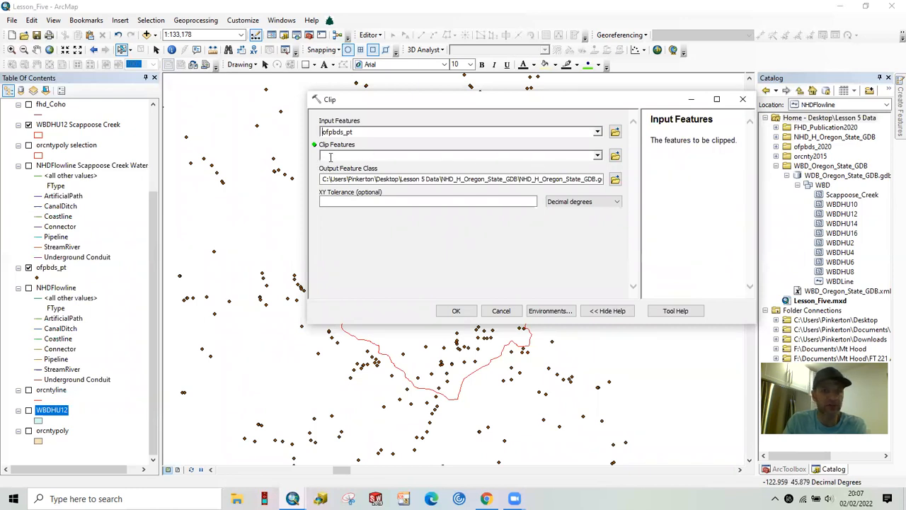
{"action": "scroll", "coordinate": [75, 198], "scroll_direction": "up", "scroll_amount": 2}
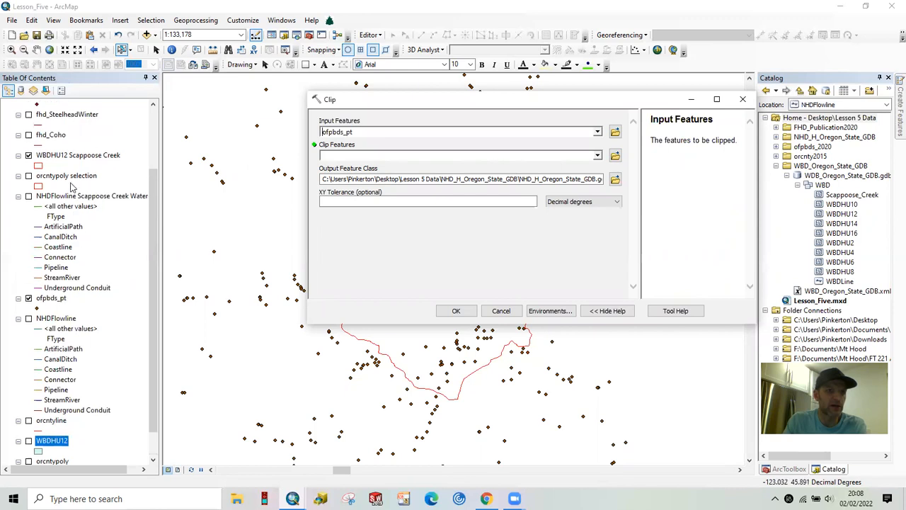
{"action": "scroll", "coordinate": [102, 269], "scroll_direction": "up", "scroll_amount": 1}
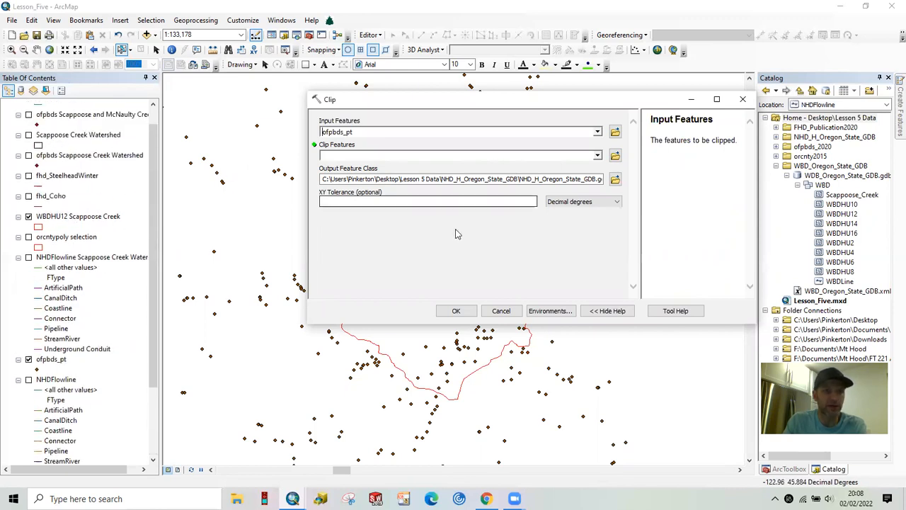
{"action": "left_click", "coordinate": [598, 157]}
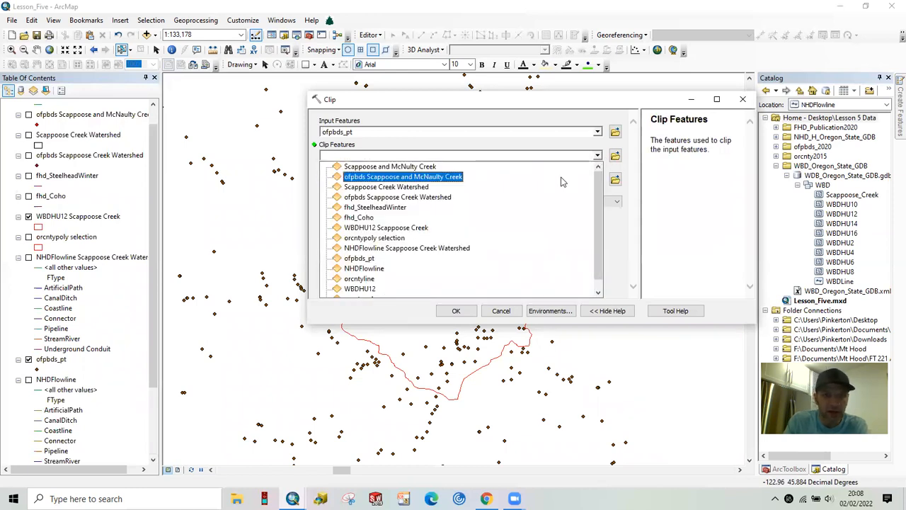
{"action": "left_click", "coordinate": [402, 188]}
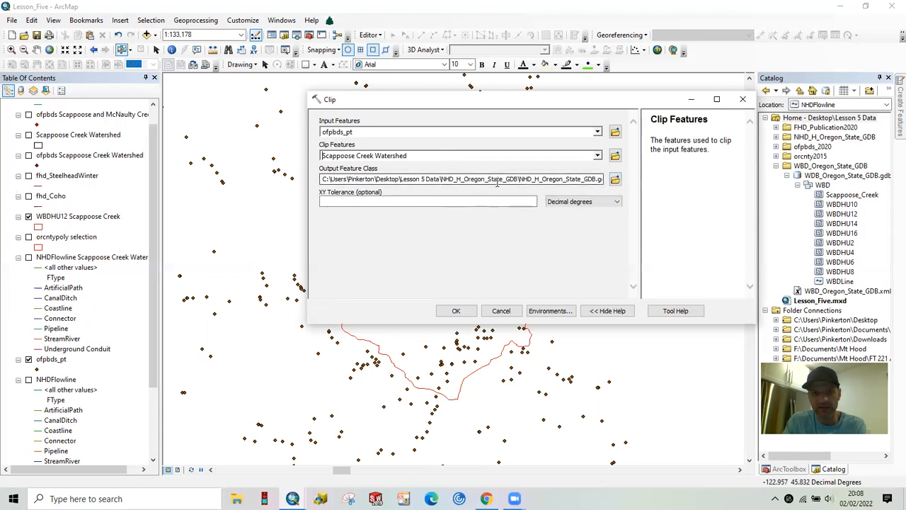
- Set the clip output to Scappoose_Creek_fpb in ofpbds2020.gdb, inside the Lesson 5 Data ofpbds_2020 folder, and run the clip
{"action": "left_click", "coordinate": [615, 179]}
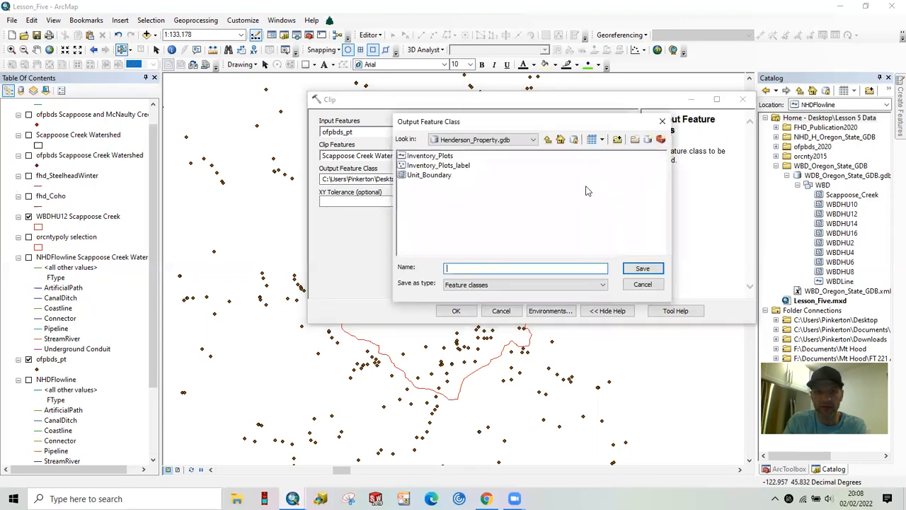
{"action": "left_click", "coordinate": [516, 141]}
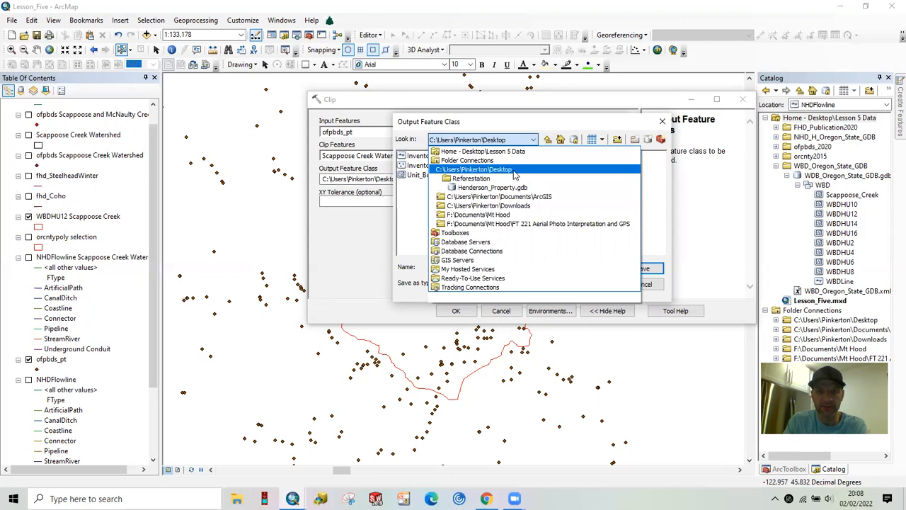
{"action": "left_click", "coordinate": [516, 171]}
{"action": "double_click", "coordinate": [640, 185]}
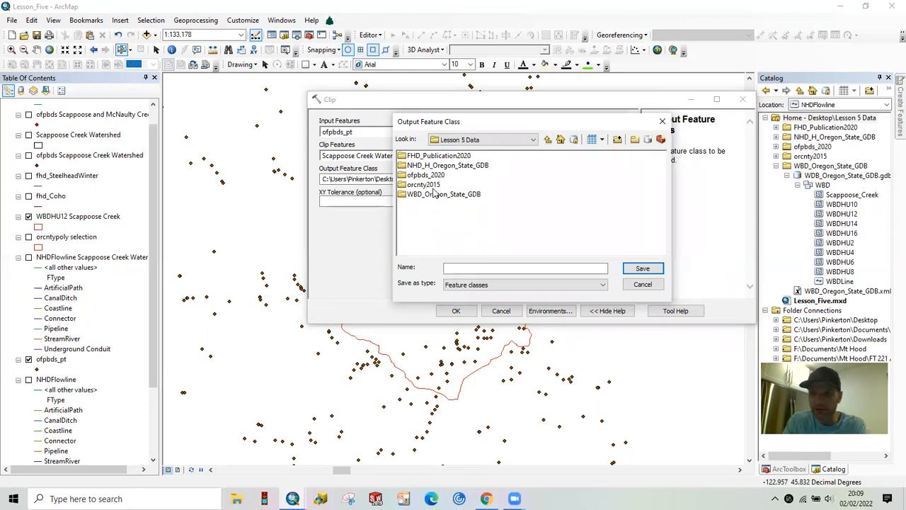
{"action": "left_click", "coordinate": [409, 174]}
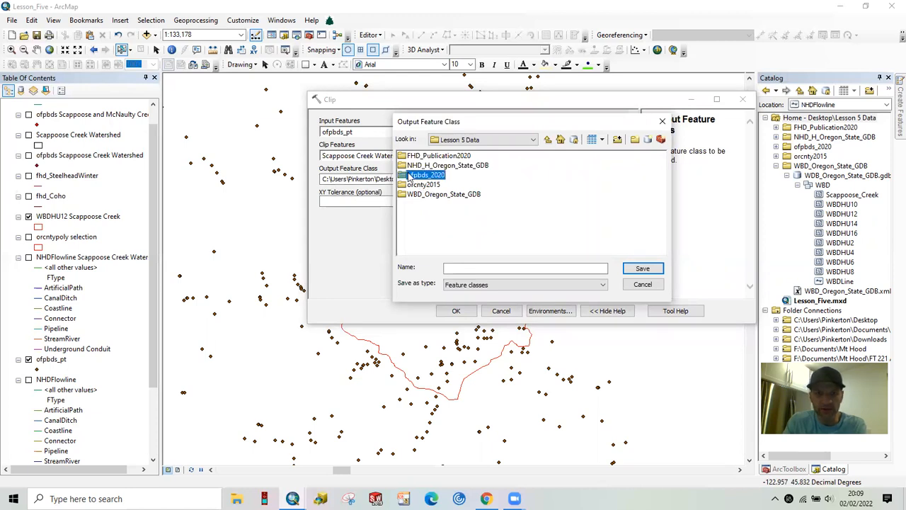
{"action": "double_click", "coordinate": [403, 177]}
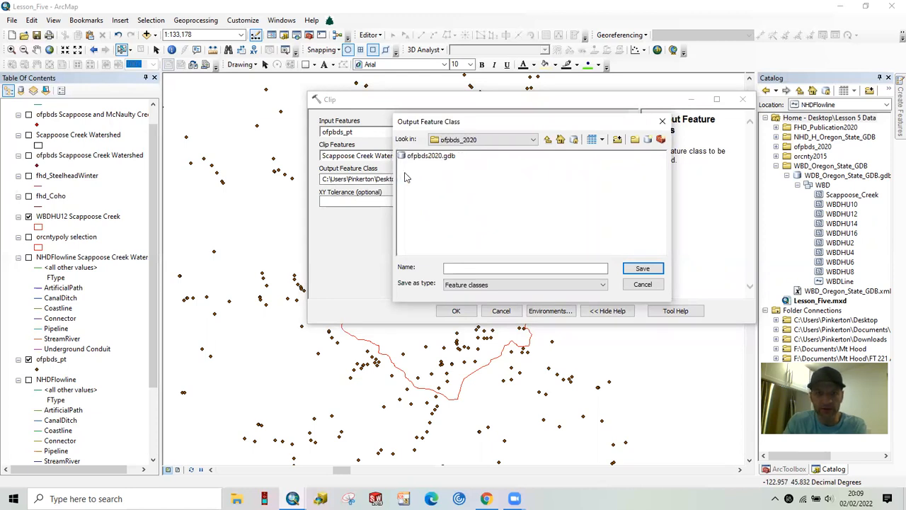
{"action": "double_click", "coordinate": [415, 157]}
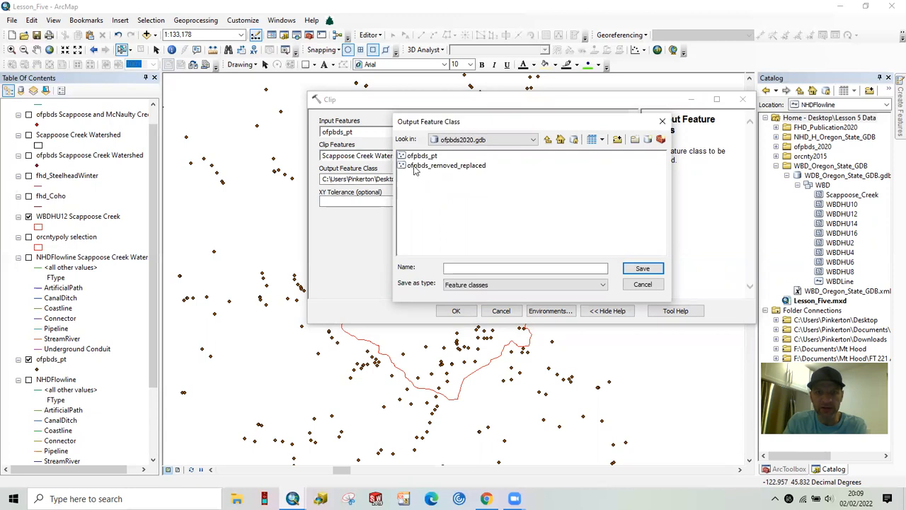
{"action": "left_click", "coordinate": [452, 268]}
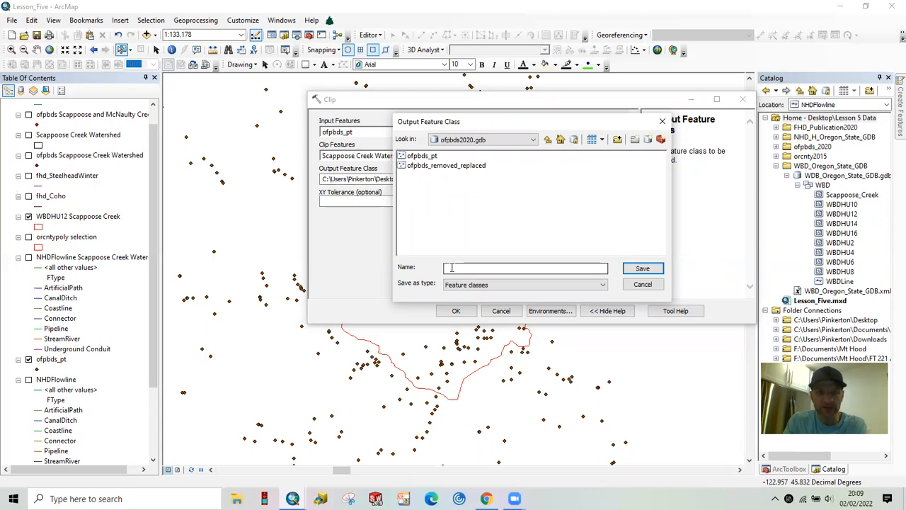
{"action": "left_click", "coordinate": [452, 268]}
{"action": "type", "text": "Scappoose_Creek_fpb"}
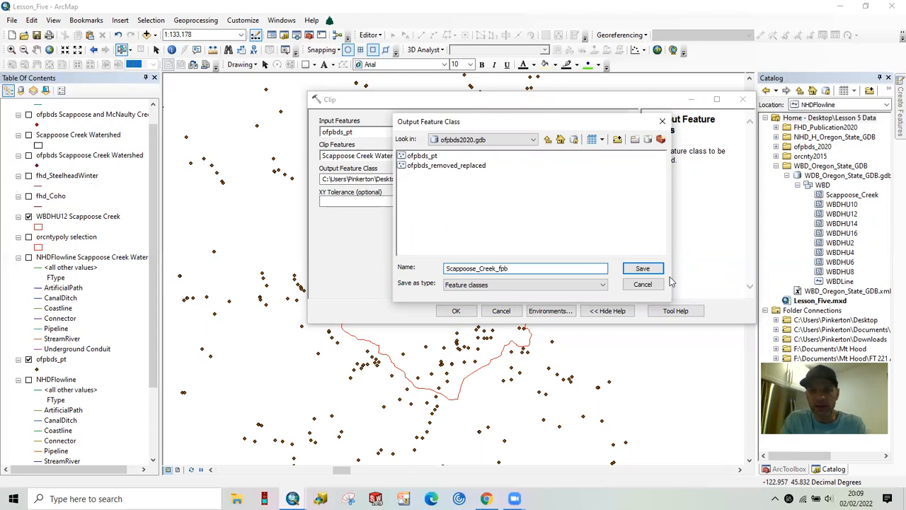
{"action": "left_click", "coordinate": [642, 269]}
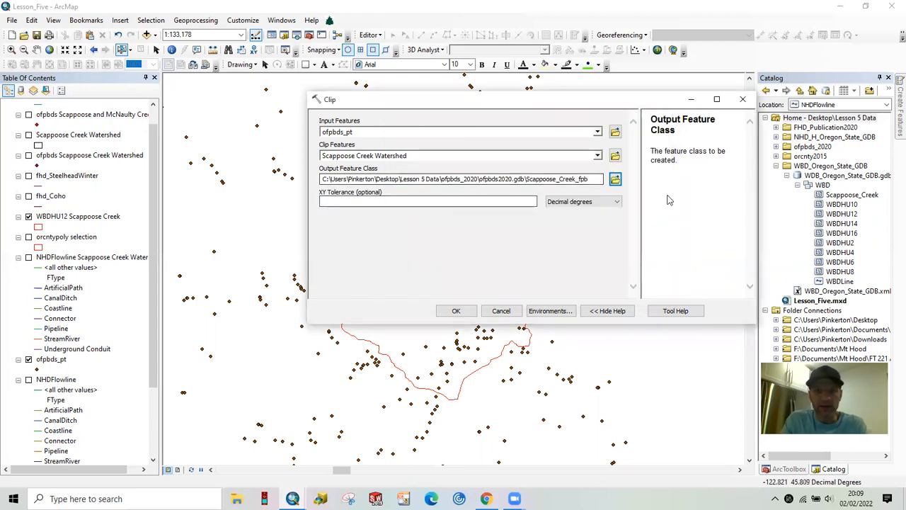
{"action": "left_click", "coordinate": [456, 311]}
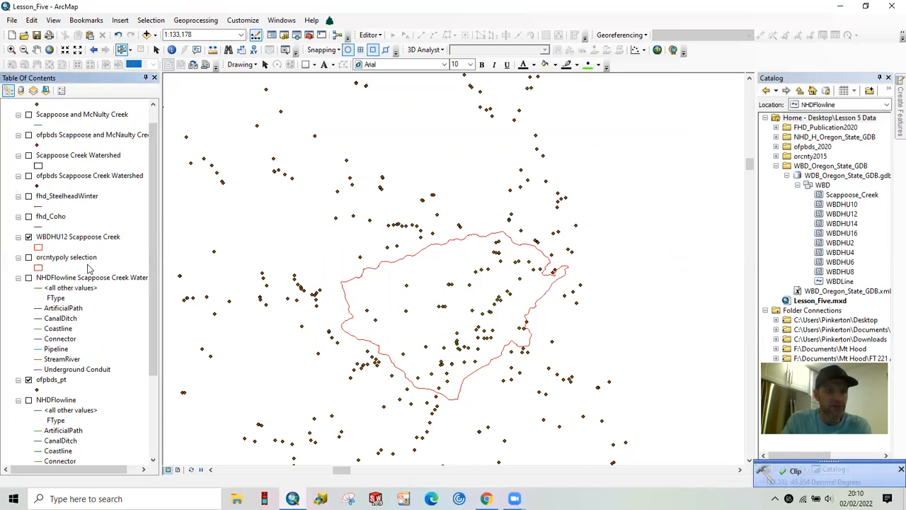
- Hide the ofpbds_pt layer to leave only the clipped points, and briefly preview the NHDFlowline layer before hiding it
{"action": "left_click", "coordinate": [29, 380]}
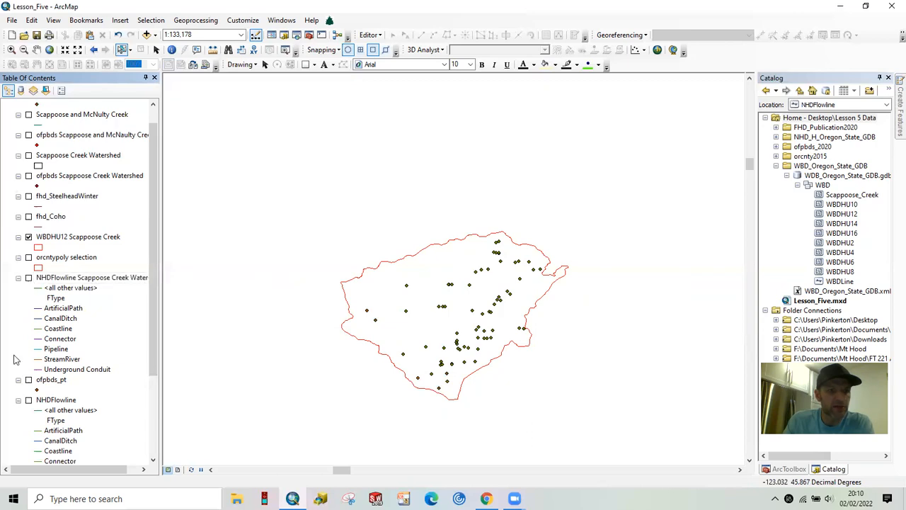
{"action": "left_click", "coordinate": [29, 401]}
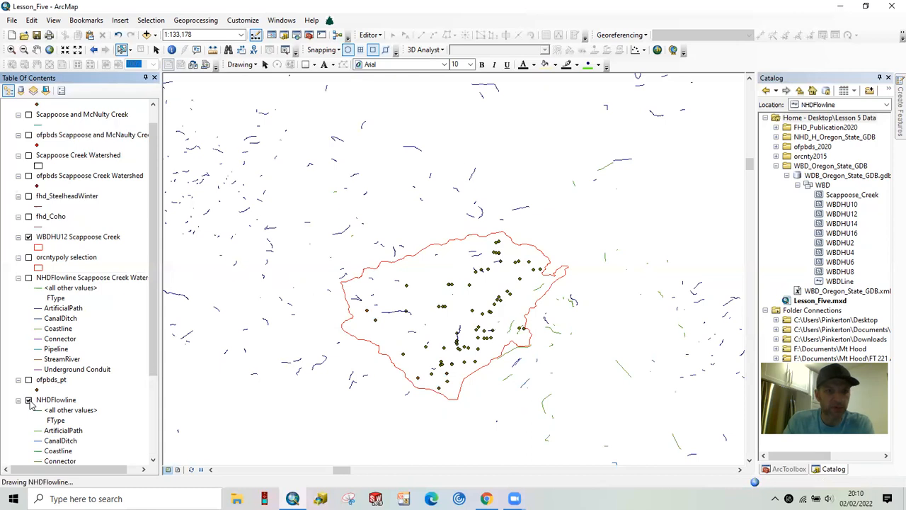
{"action": "left_click", "coordinate": [29, 401]}
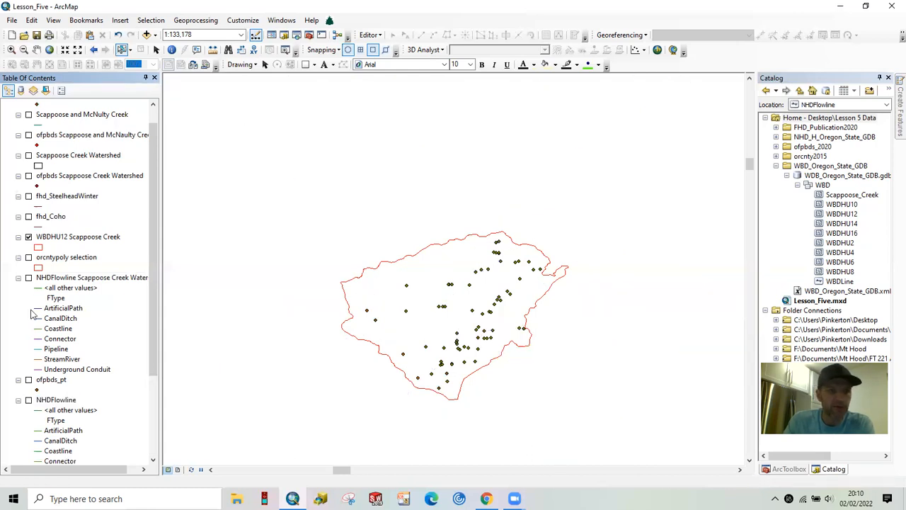
- Preview the NHDFlowline layer for the Scappoose Creek watershed together with the clipped barrier points, and hide the flowlines again
{"action": "left_click", "coordinate": [29, 278]}
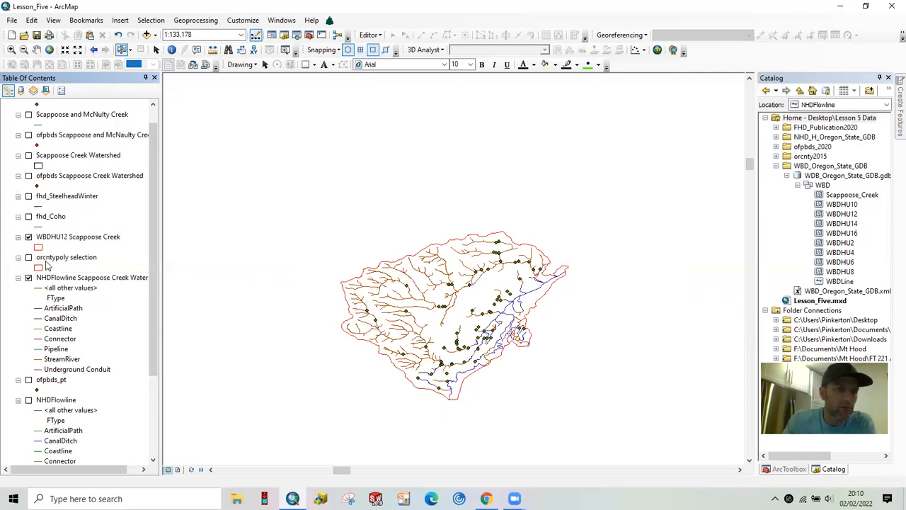
{"action": "scroll", "coordinate": [149, 243], "scroll_direction": "up", "scroll_amount": 1}
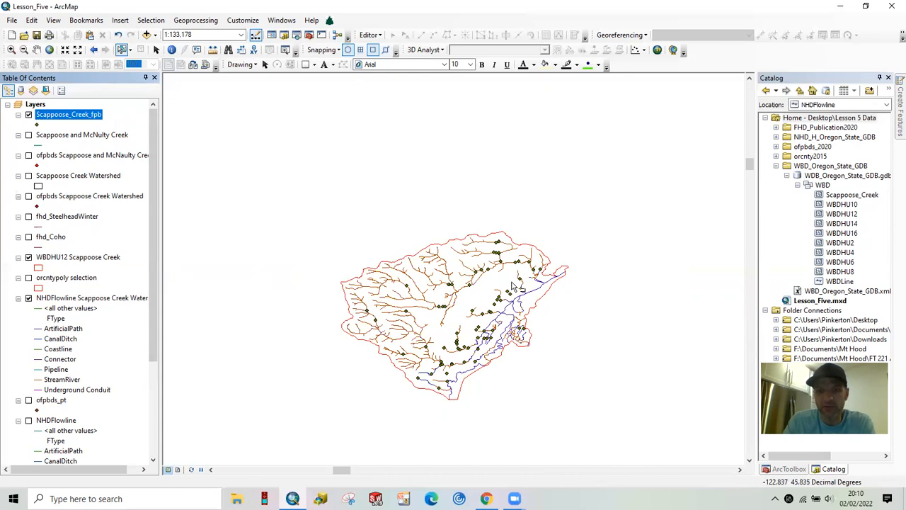
{"action": "left_click", "coordinate": [11, 49]}
{"action": "left_click_drag", "start_coordinate": [319, 215], "coordinate": [599, 413]}
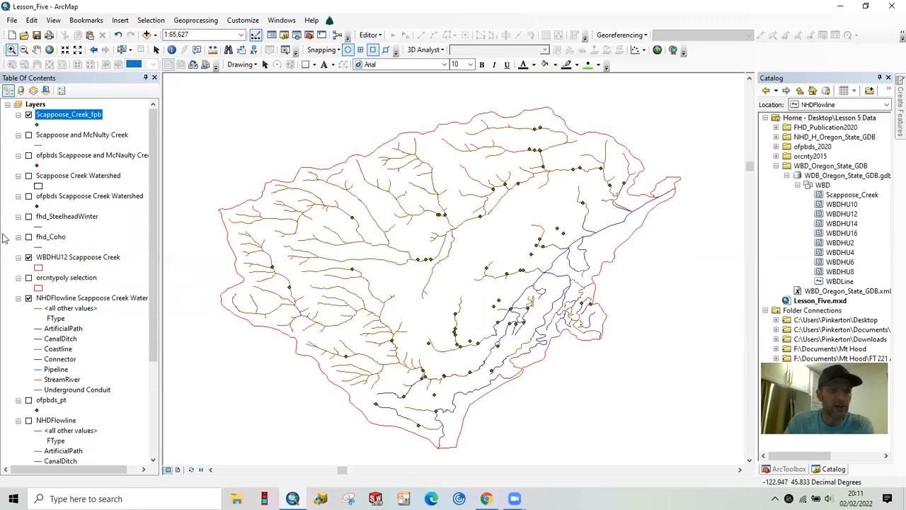
{"action": "left_click", "coordinate": [28, 298]}
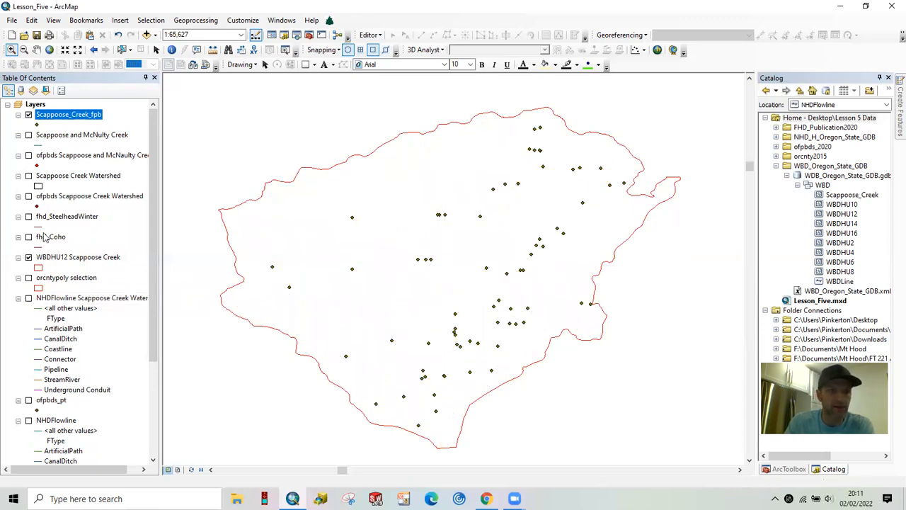
- Show the Scappoose and McNulty Creek streams with their own ofpbds barrier points, and hide the Scappoose_Creek_fpb layer
{"action": "left_click", "coordinate": [29, 135]}
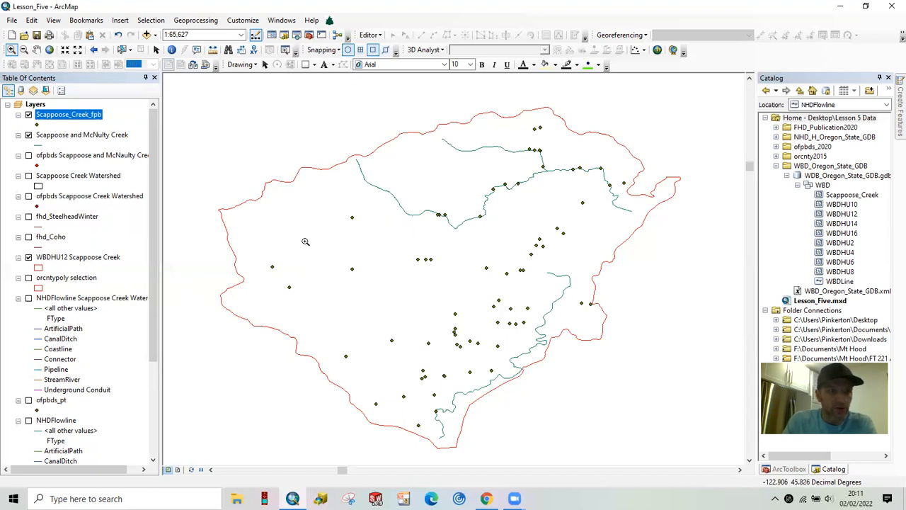
{"action": "left_click", "coordinate": [28, 115]}
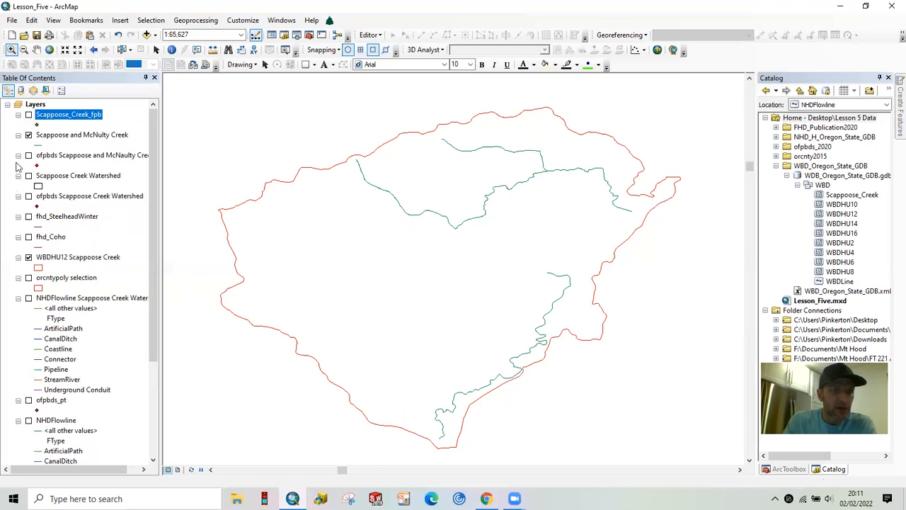
{"action": "left_click", "coordinate": [28, 155]}
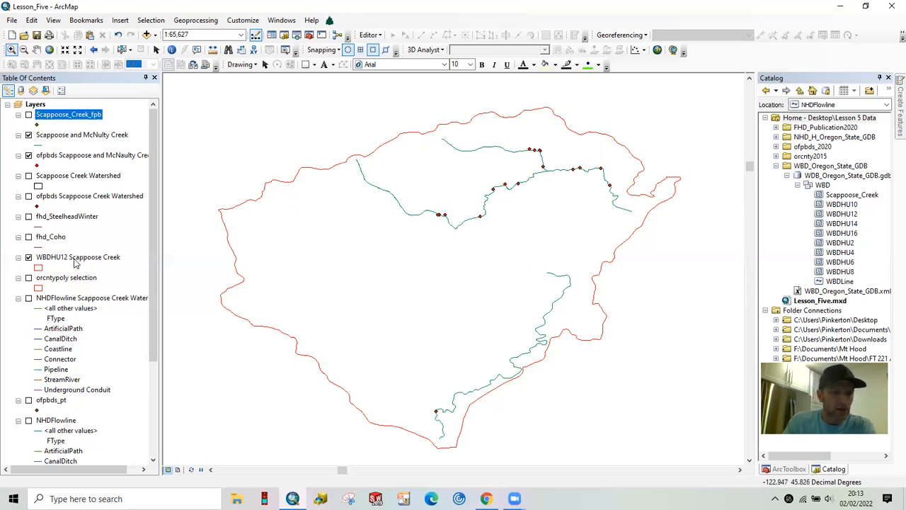
- Show the fhd_SteelheadWinter and fhd_Coho layers, and toggle Scappoose and McNulty Creek off and on to compare it with the fish habitat lines
{"action": "left_click", "coordinate": [29, 216]}
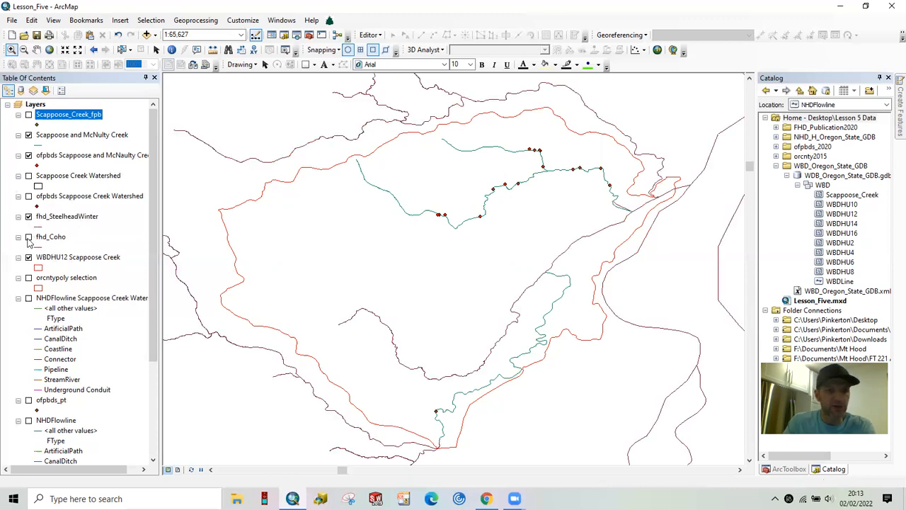
{"action": "left_click", "coordinate": [29, 237]}
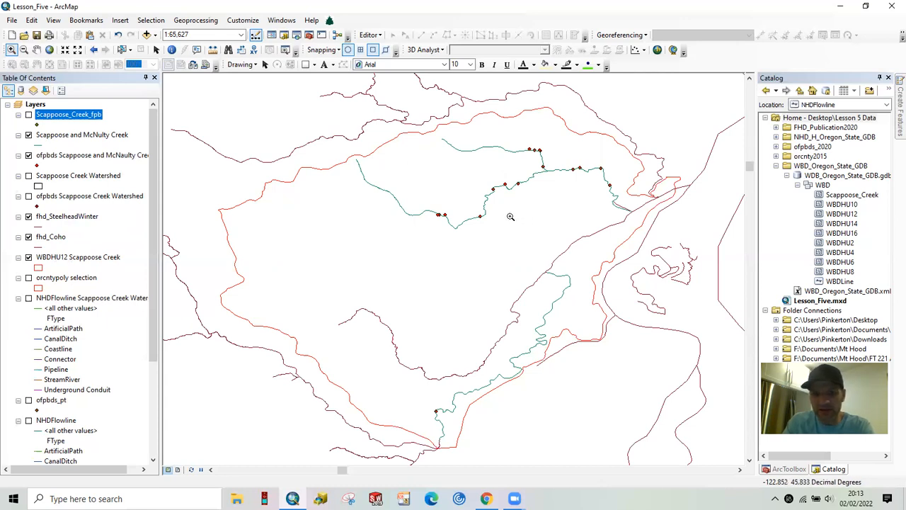
{"action": "left_click", "coordinate": [32, 138], "text": "ctrl"}
{"action": "left_click", "coordinate": [29, 136]}
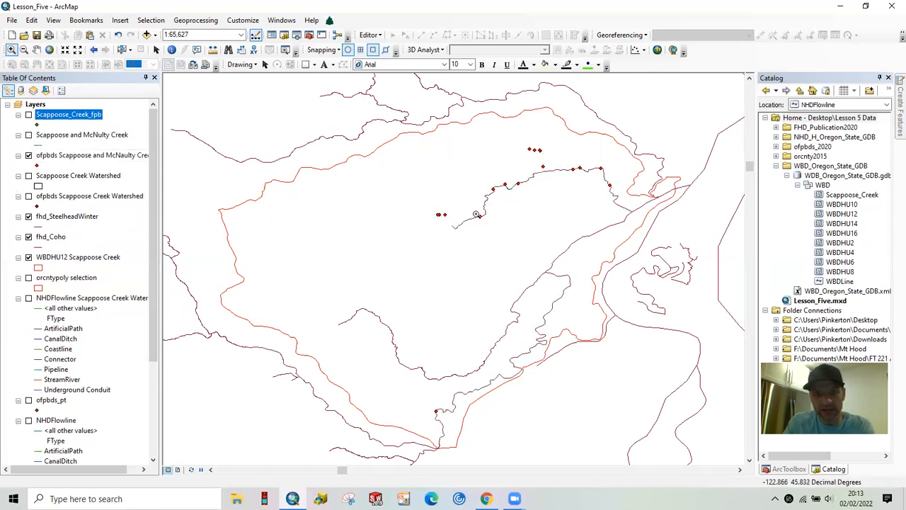
{"action": "left_click", "coordinate": [29, 138], "text": "ctrl"}
{"action": "left_click", "coordinate": [29, 136]}
{"action": "left_click", "coordinate": [29, 136]}
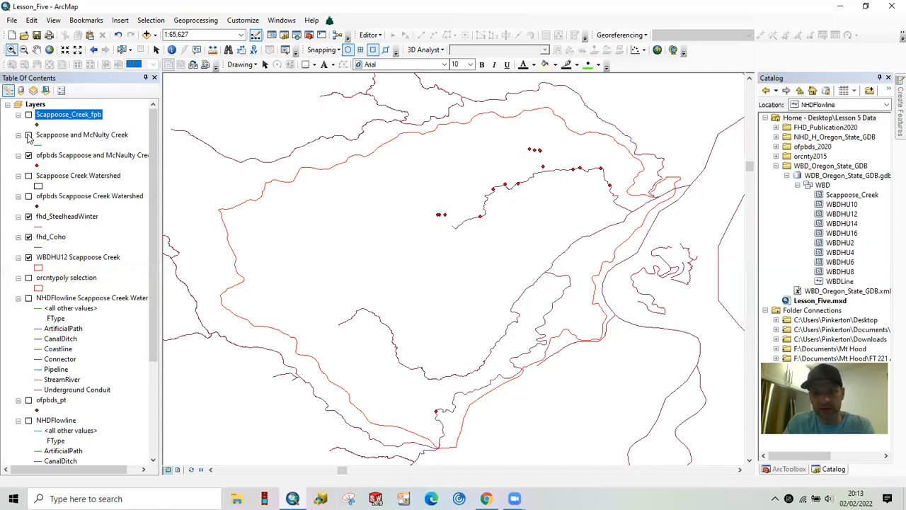
{"action": "left_click", "coordinate": [29, 136]}
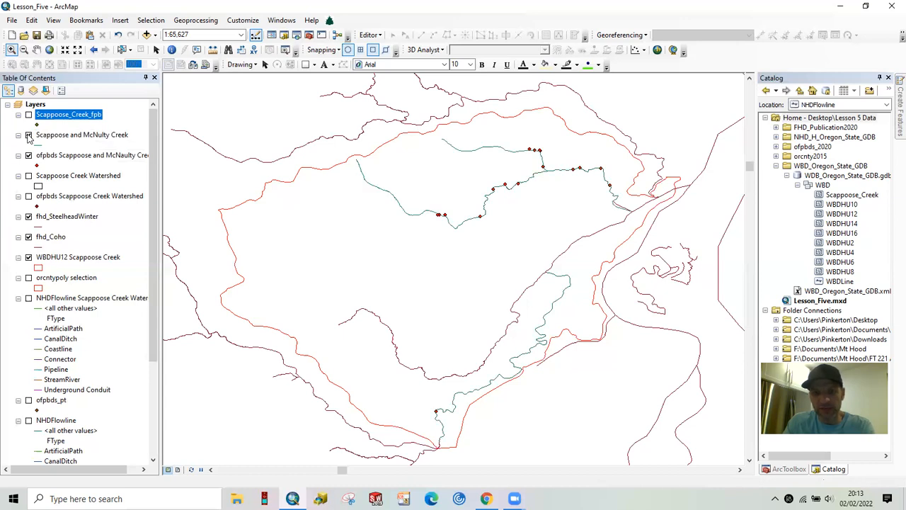